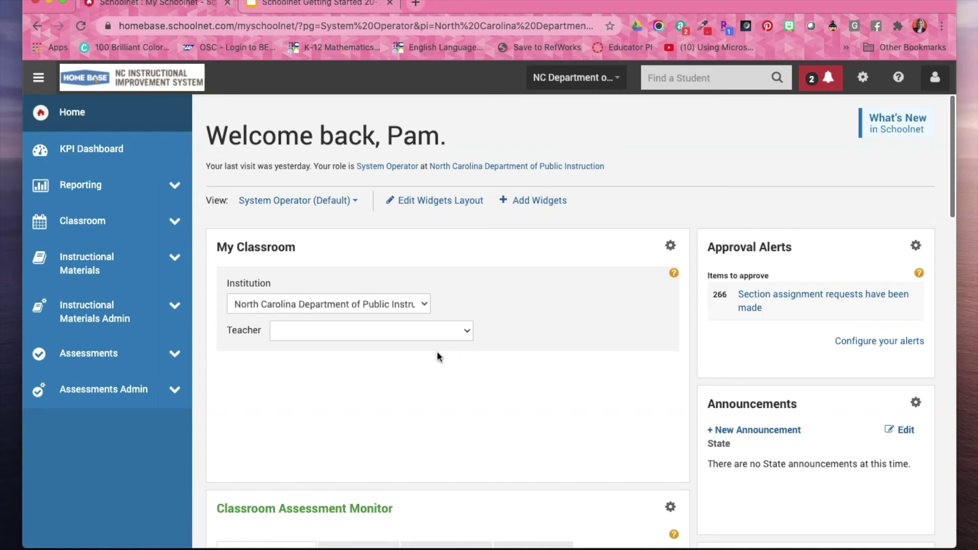
Scroll the home page down to the Classroom Assessment Monitor and District Resources widgets.
scroll(437, 355, down, 5)
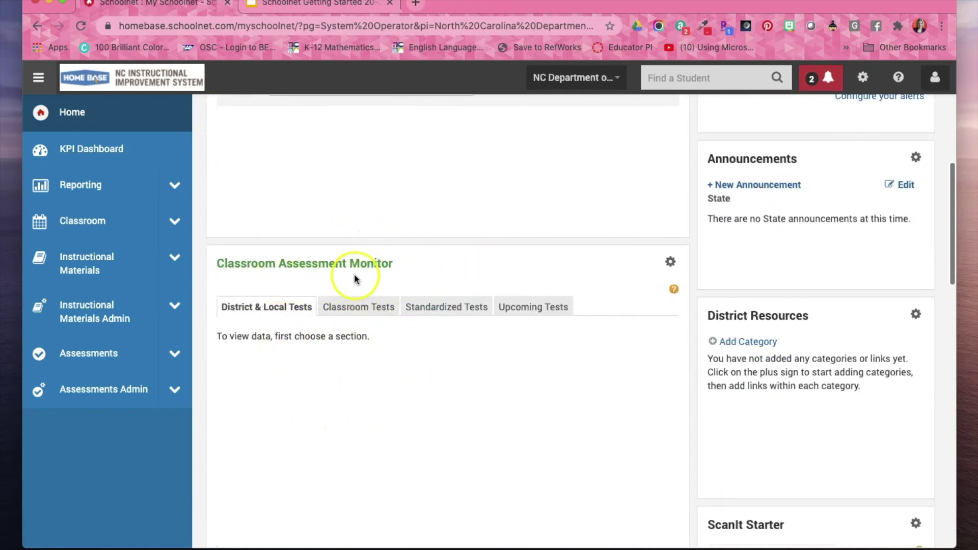
scroll(450, 281, down, 1)
scroll(450, 280, down, 1)
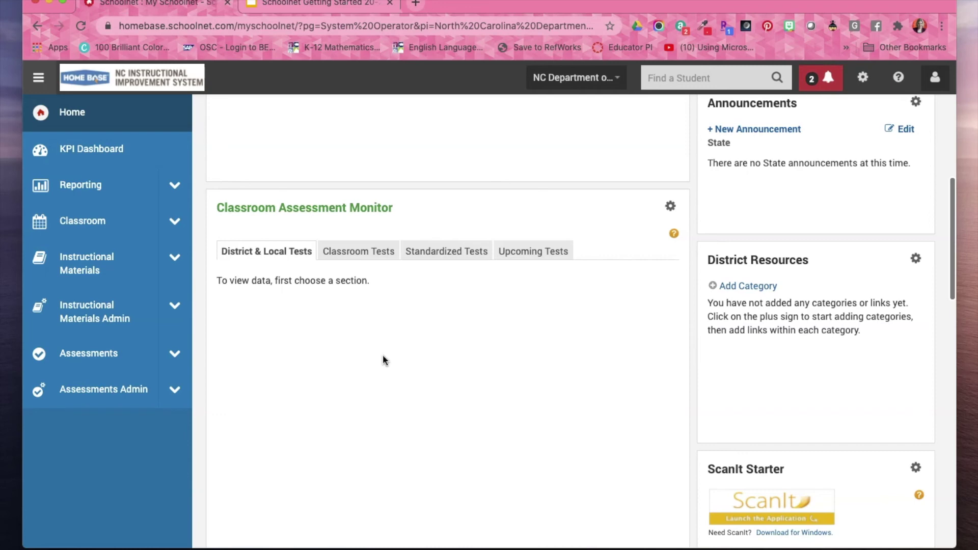
Browse the Classroom Tests, Standardized Tests and Upcoming Tests views of the Classroom Assessment Monitor.
click(345, 256)
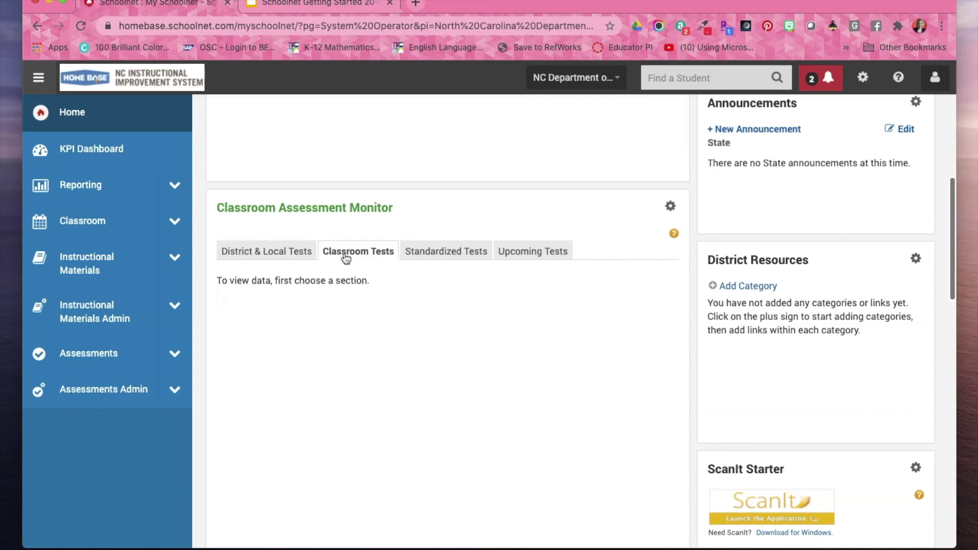
click(445, 250)
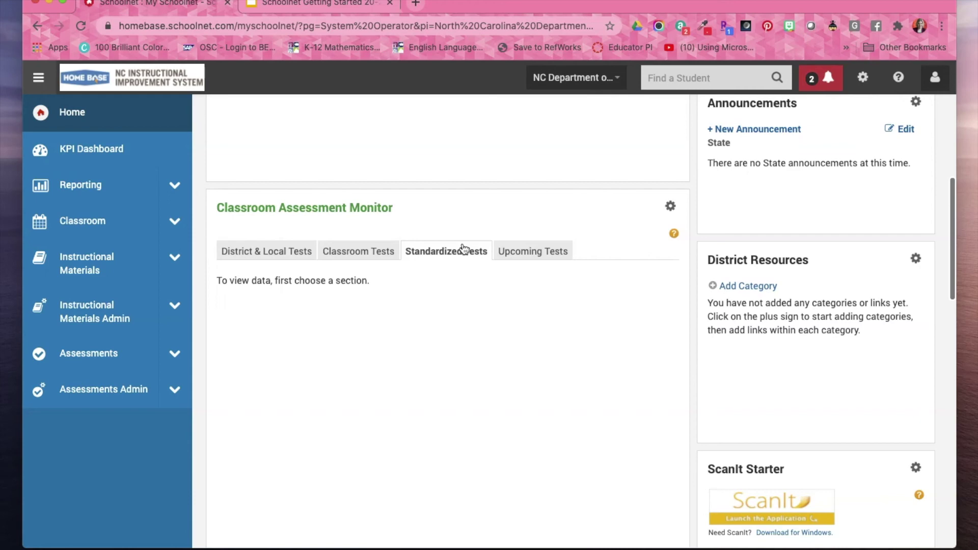
click(540, 252)
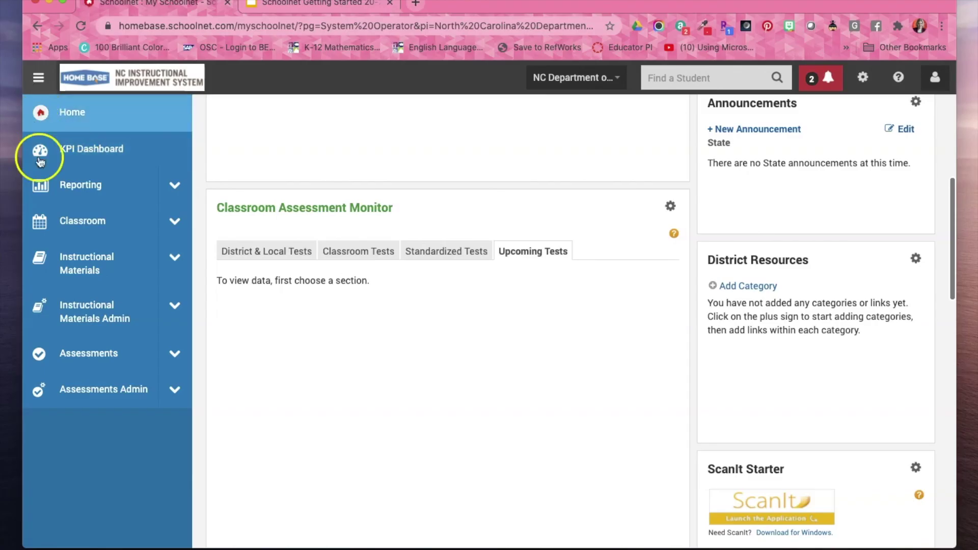
click(39, 77)
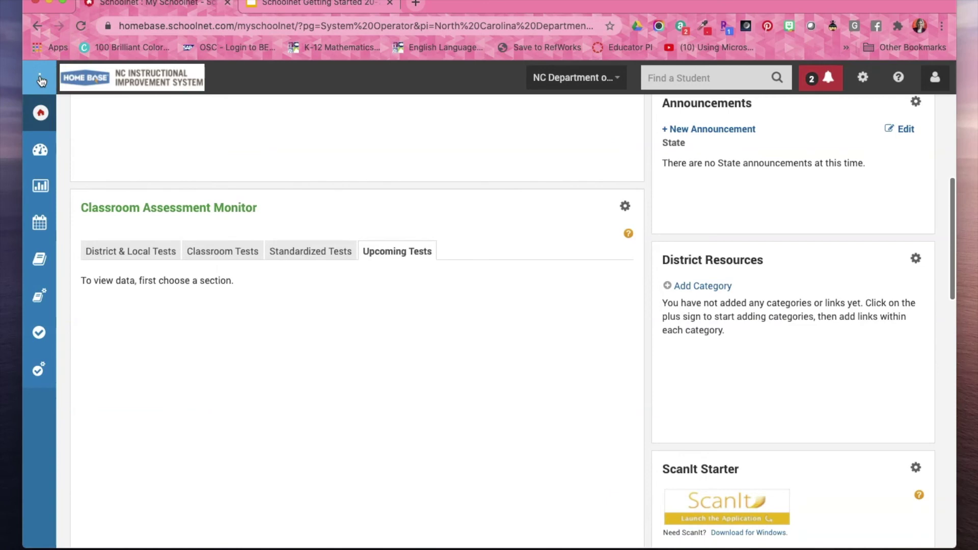
click(40, 79)
click(40, 79)
click(41, 79)
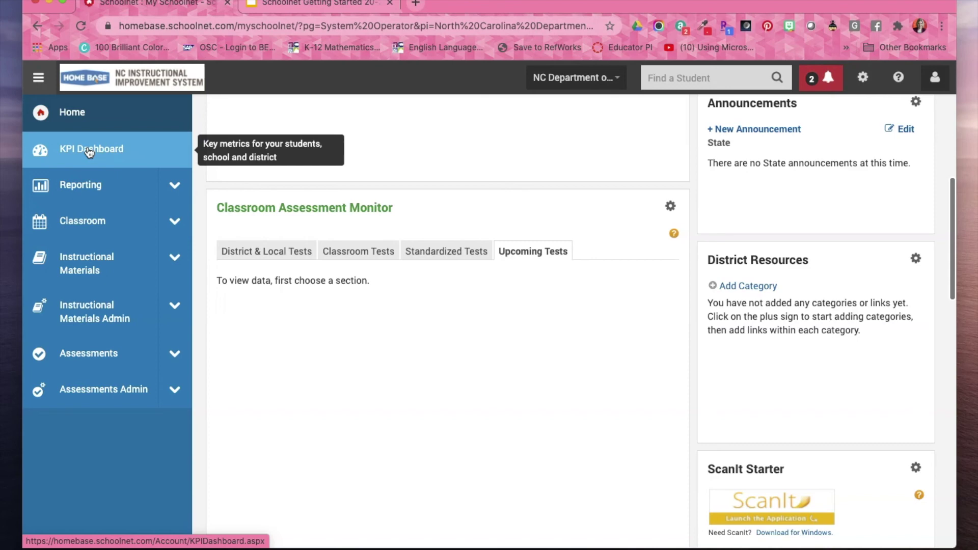
Open the Reporting Dashboard from the sidebar to see Test Results.
click(94, 189)
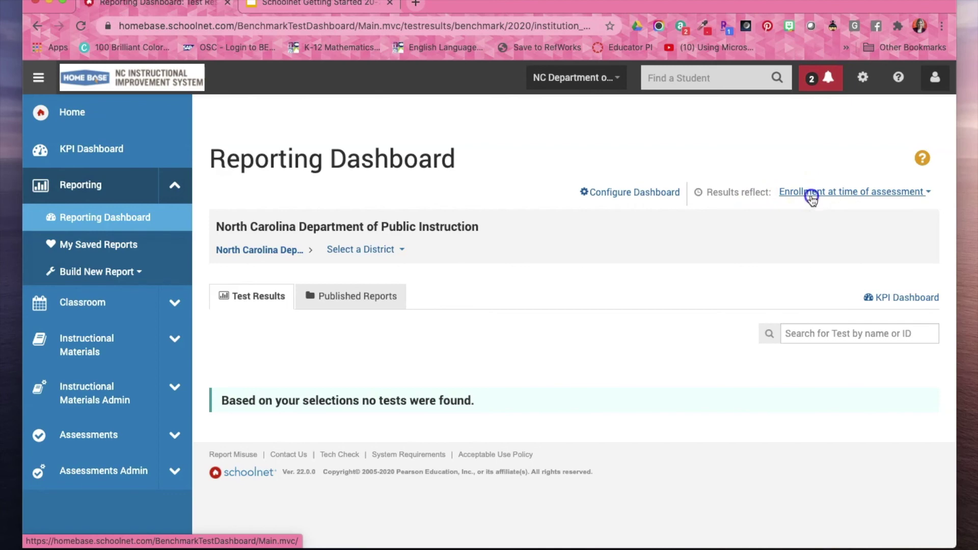
click(812, 199)
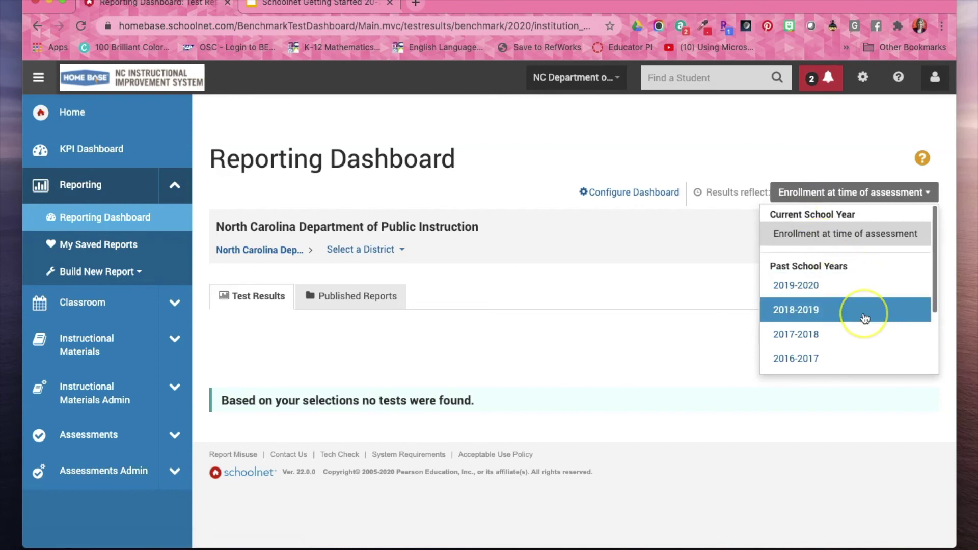
scroll(864, 316, down, 3)
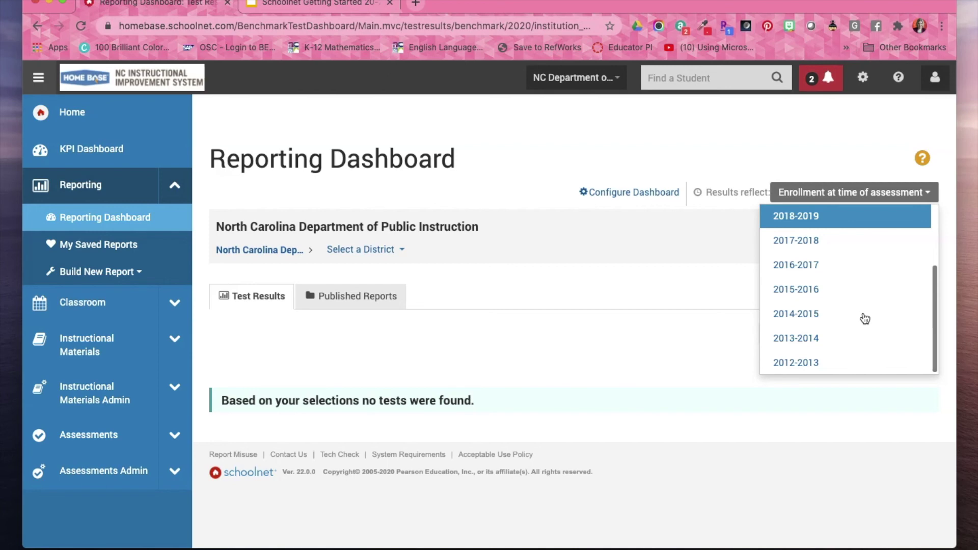
scroll(865, 319, up, 2)
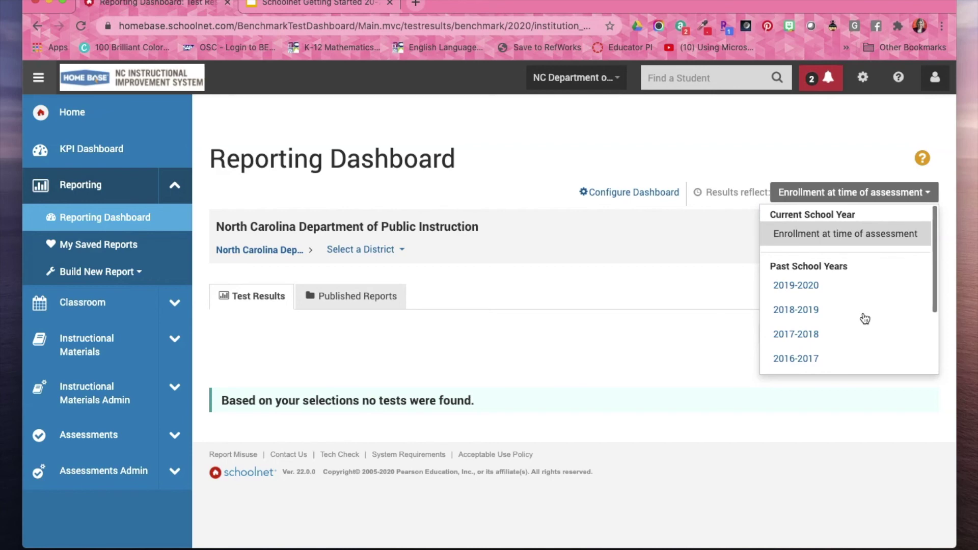
click(865, 318)
click(677, 292)
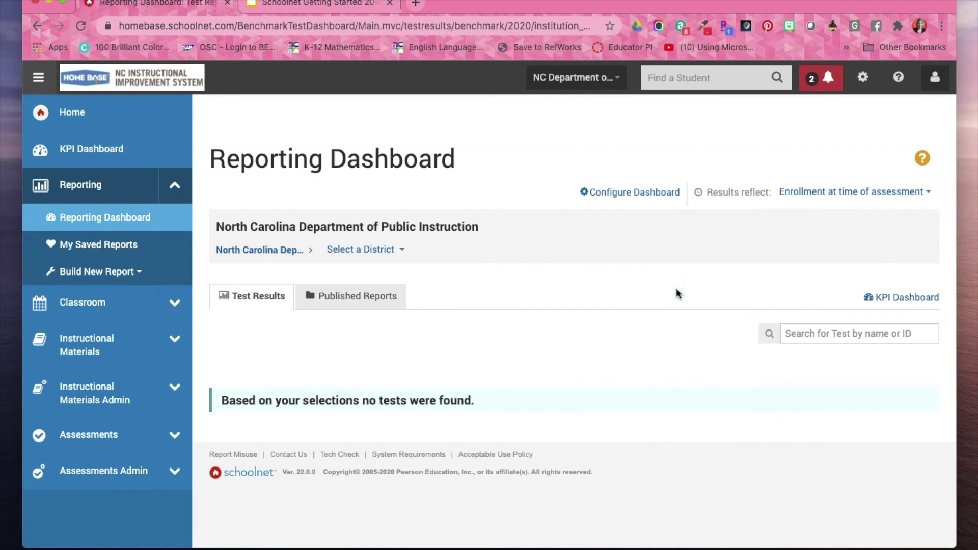
Open the Classroom Student Groups page listing the Test Group.
click(101, 311)
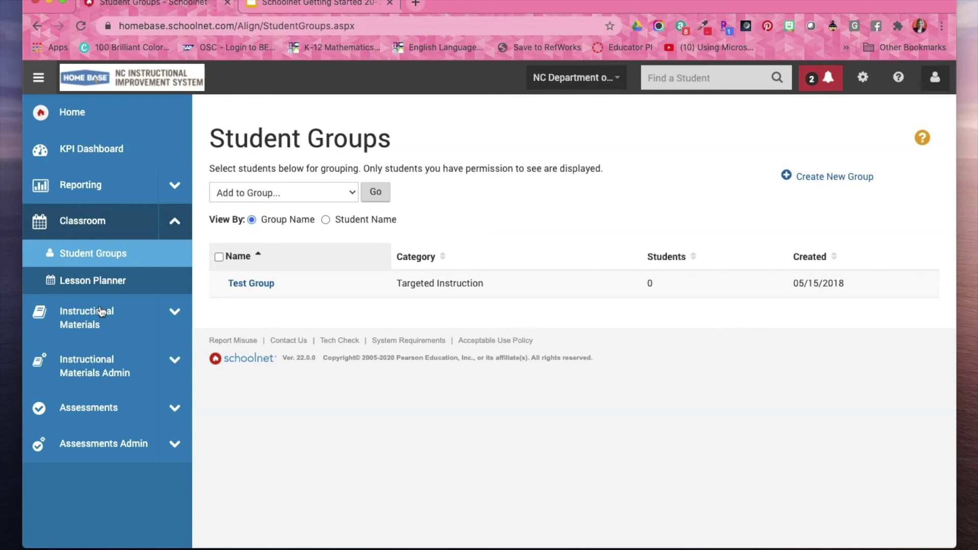
Open the Lesson Planner's week view for July 13, 2020.
click(94, 282)
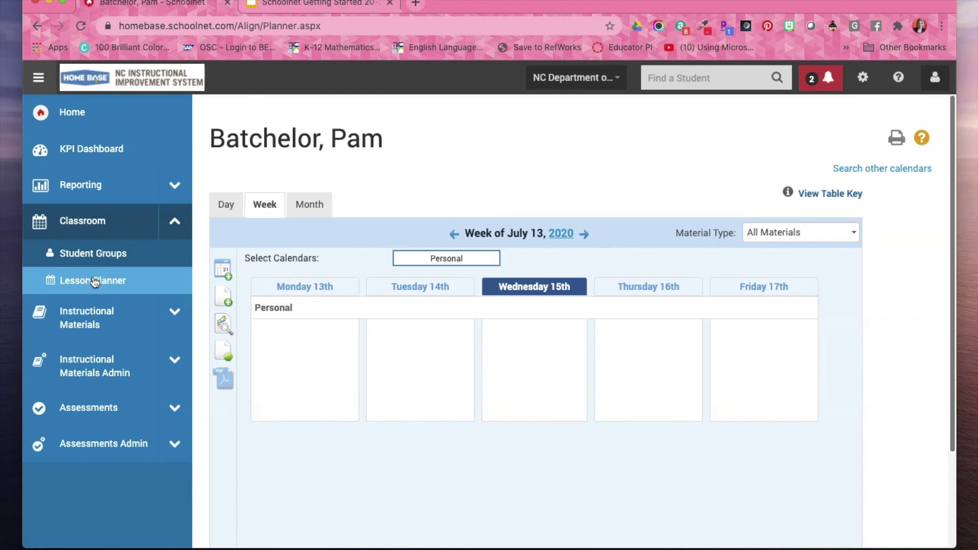
click(335, 258)
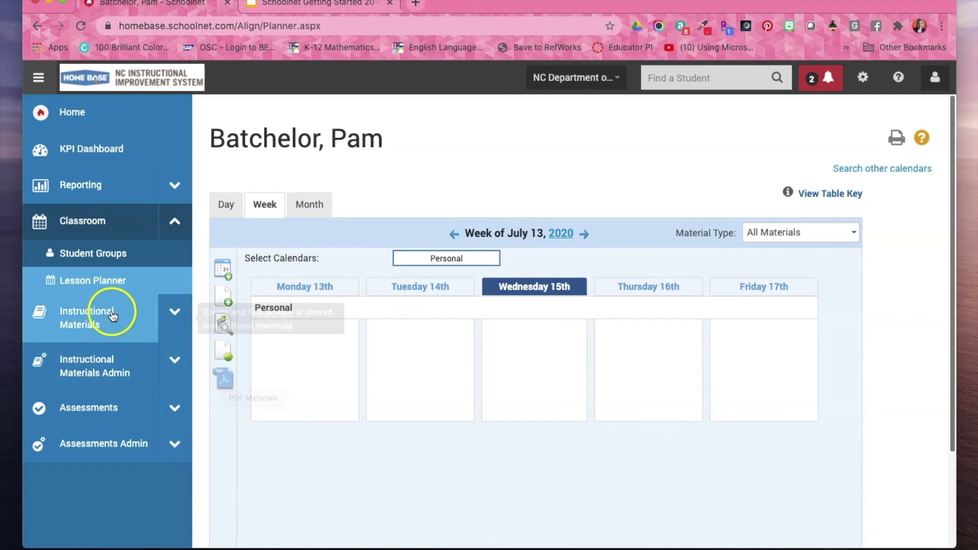
Search Instructional Materials with the keyword 'fractions'.
click(123, 327)
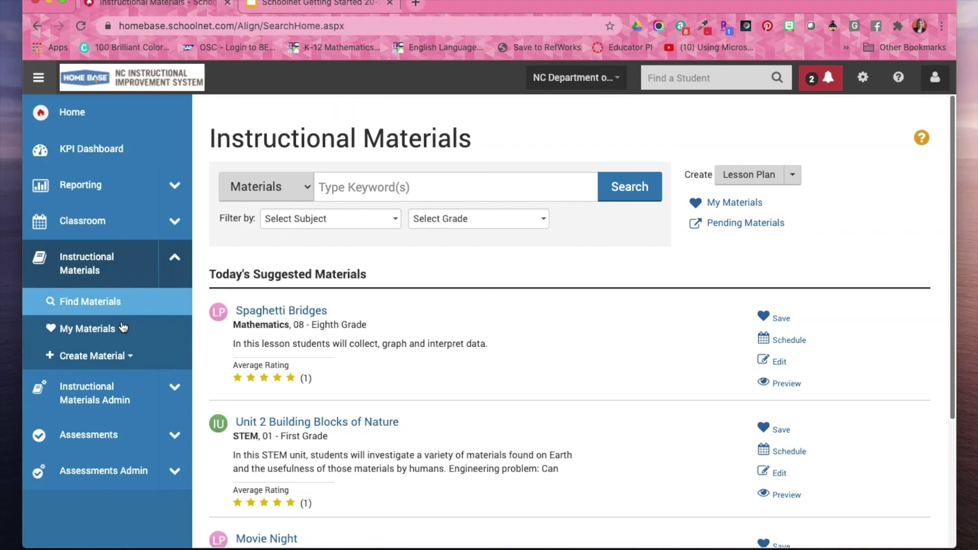
click(362, 188)
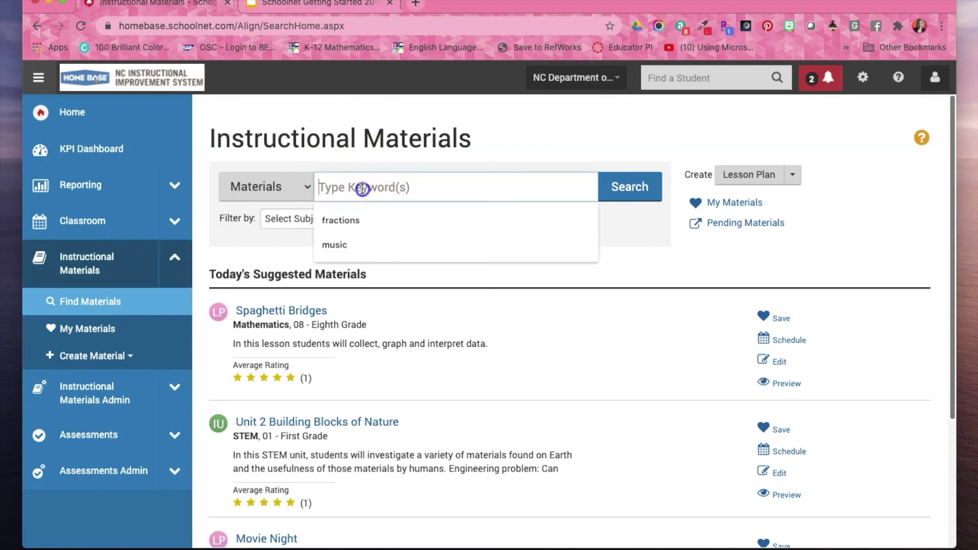
click(382, 220)
click(621, 189)
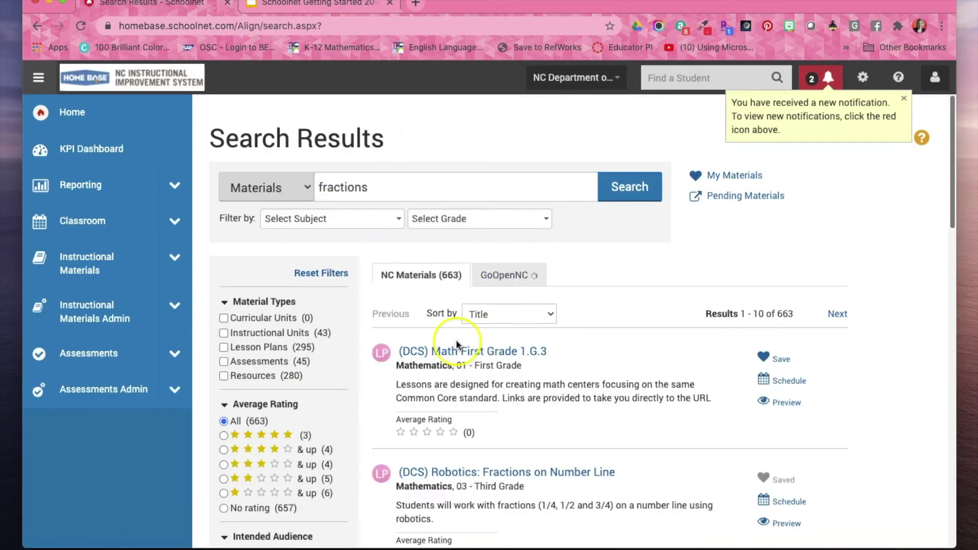
Open the GoOpenNC lesson 'Dividing Fractions by Fractions' and view its external CK-12 resource.
click(415, 288)
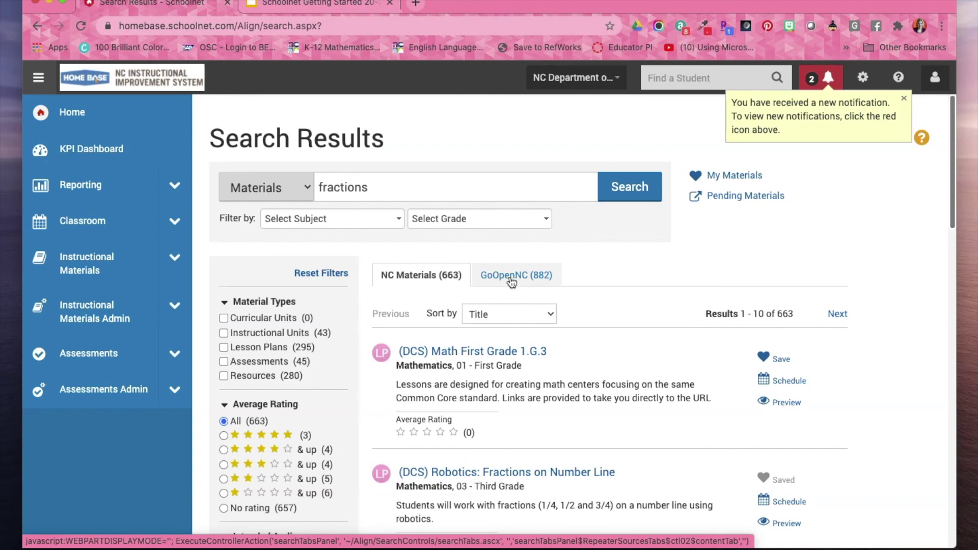
click(512, 284)
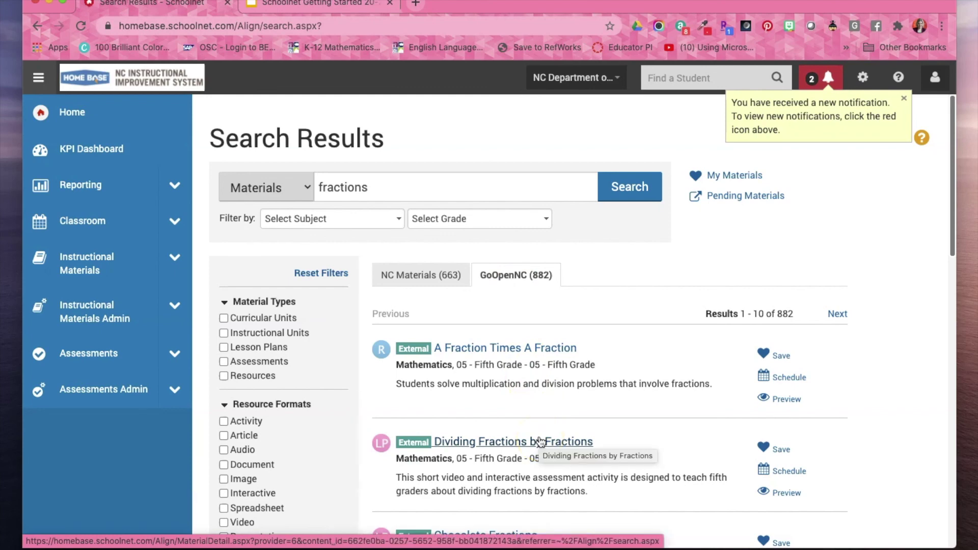
click(540, 440)
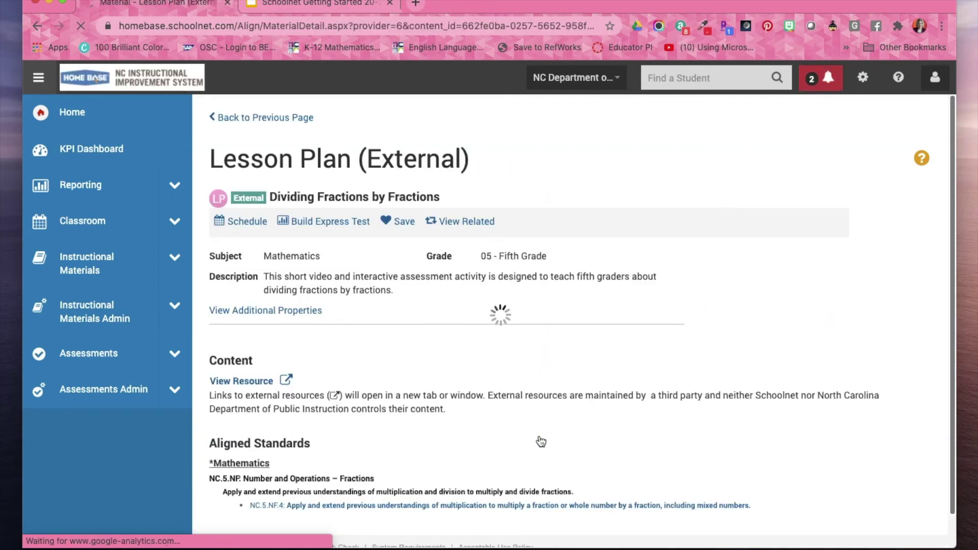
click(258, 380)
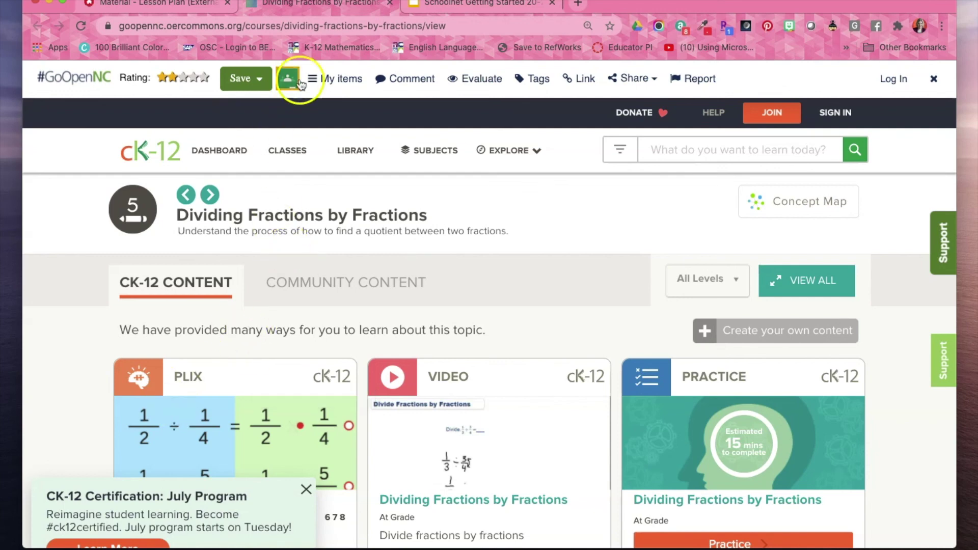
Close the CK-12 resource tab to return to the Home Base lesson plan.
click(389, 3)
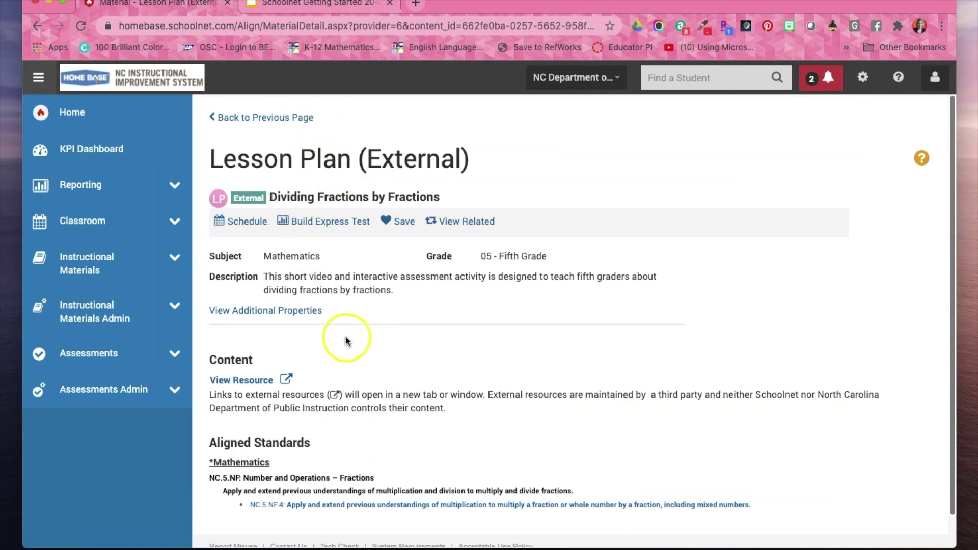
Schedule the lesson plan for July 15 and save it to my materials.
scroll(384, 346, down, 1)
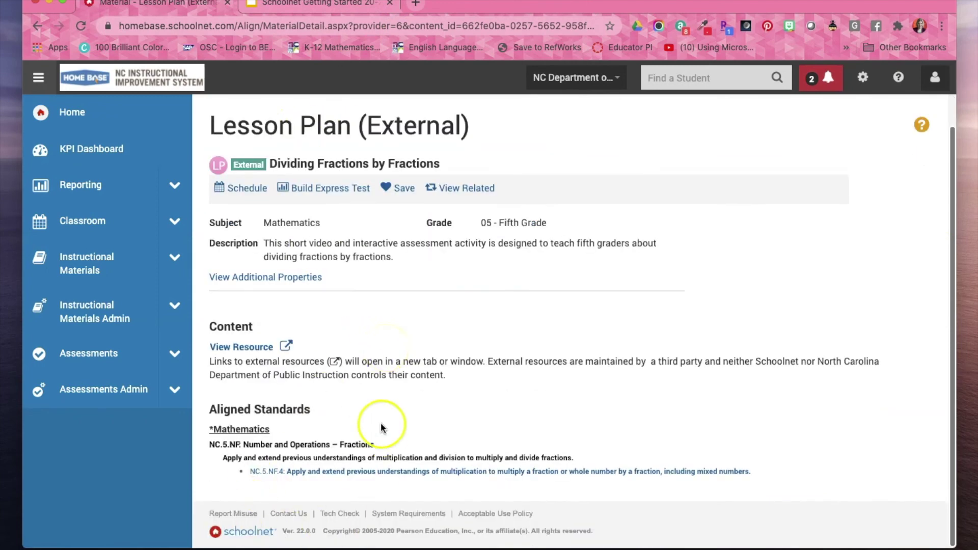
scroll(383, 375, up, 1)
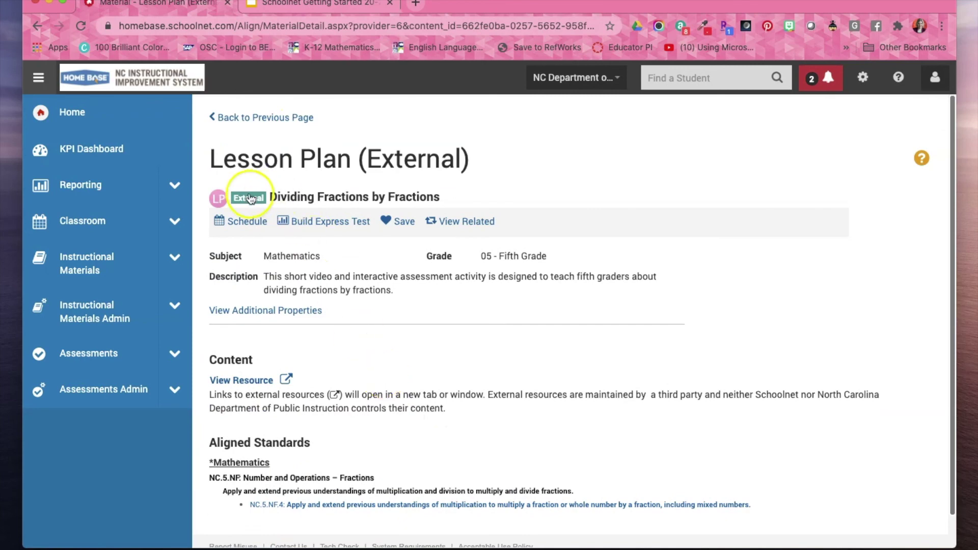
click(252, 224)
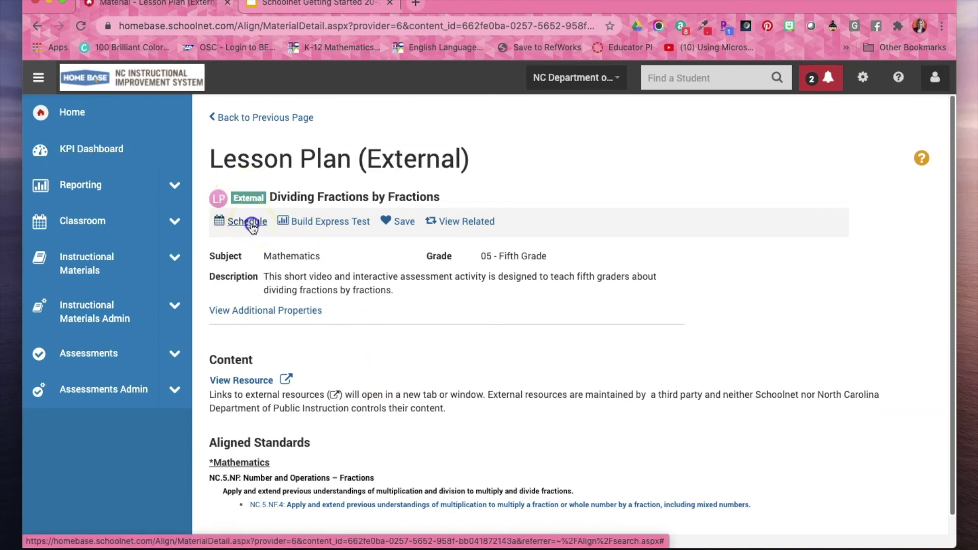
click(292, 345)
click(285, 359)
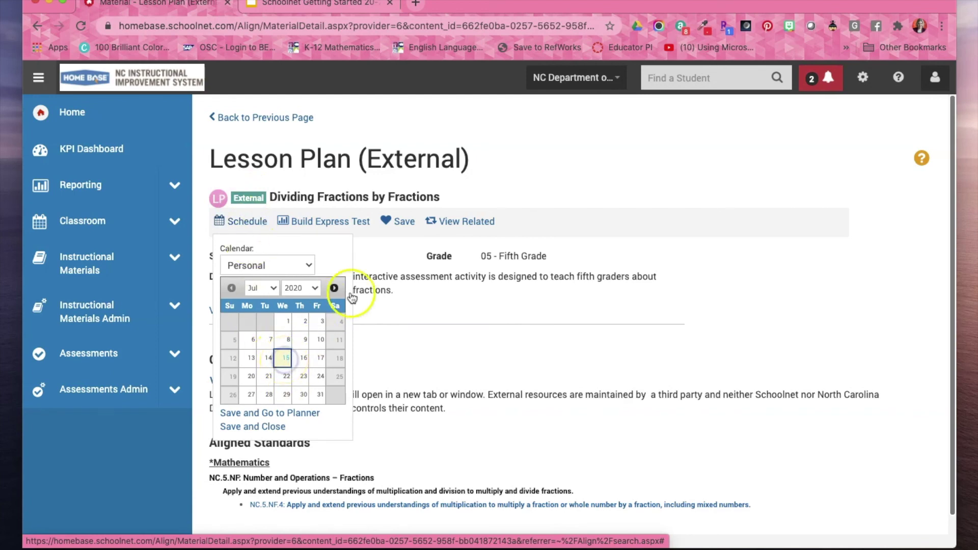
click(283, 428)
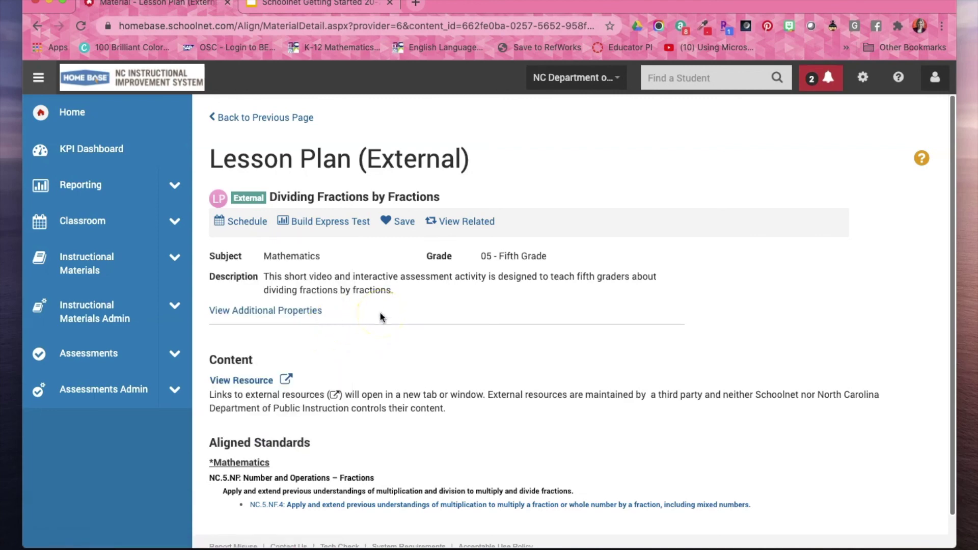
click(359, 223)
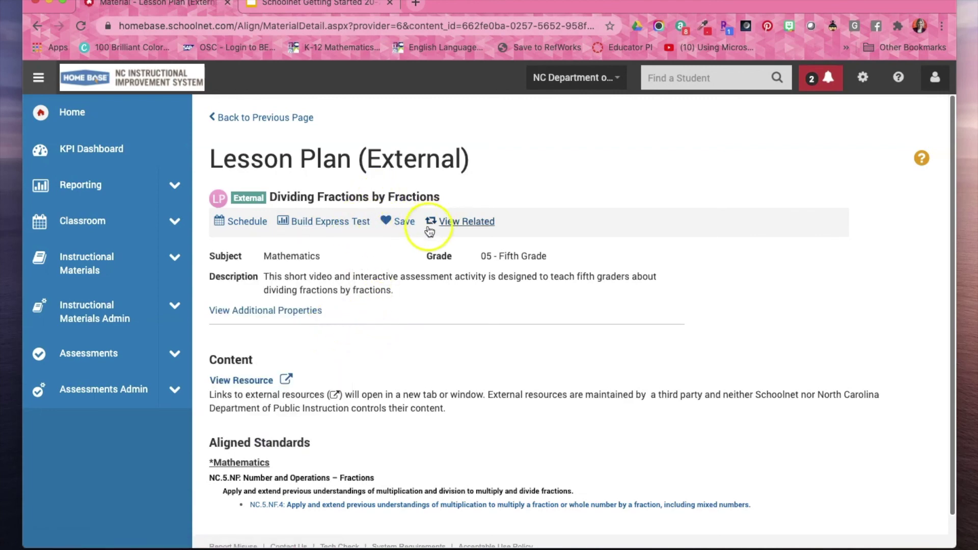
click(412, 228)
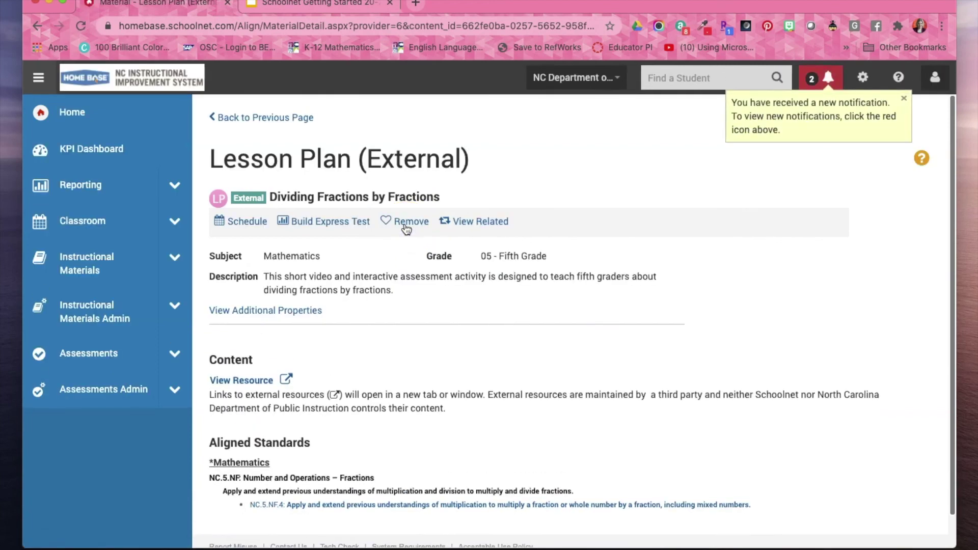
Go back to the GoOpenNC 'fractions' search results.
click(175, 257)
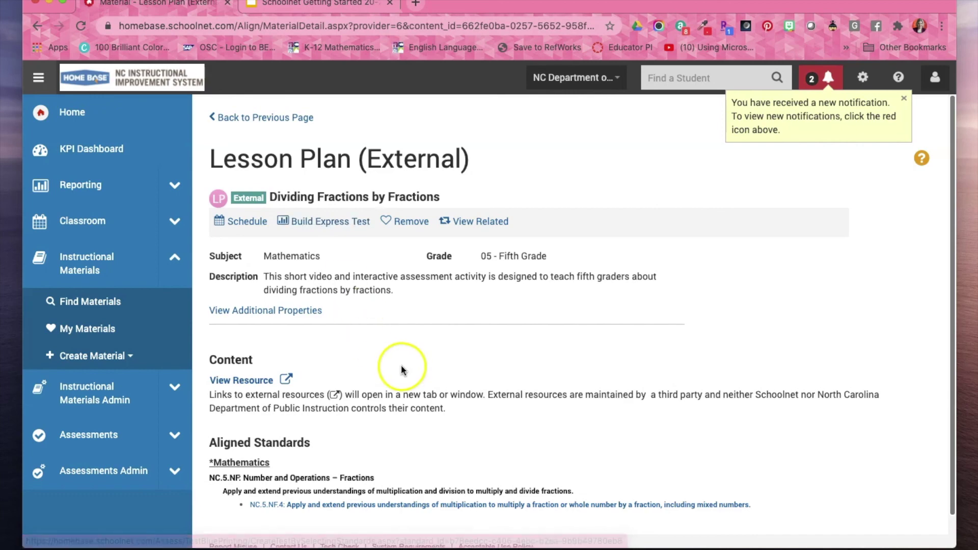
scroll(402, 364, down, 2)
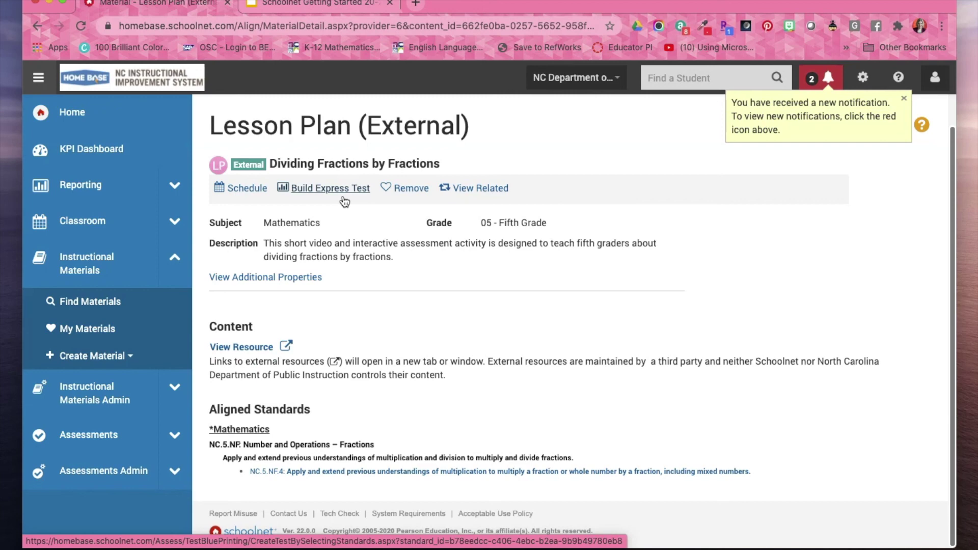
scroll(344, 201, up, 1)
click(270, 119)
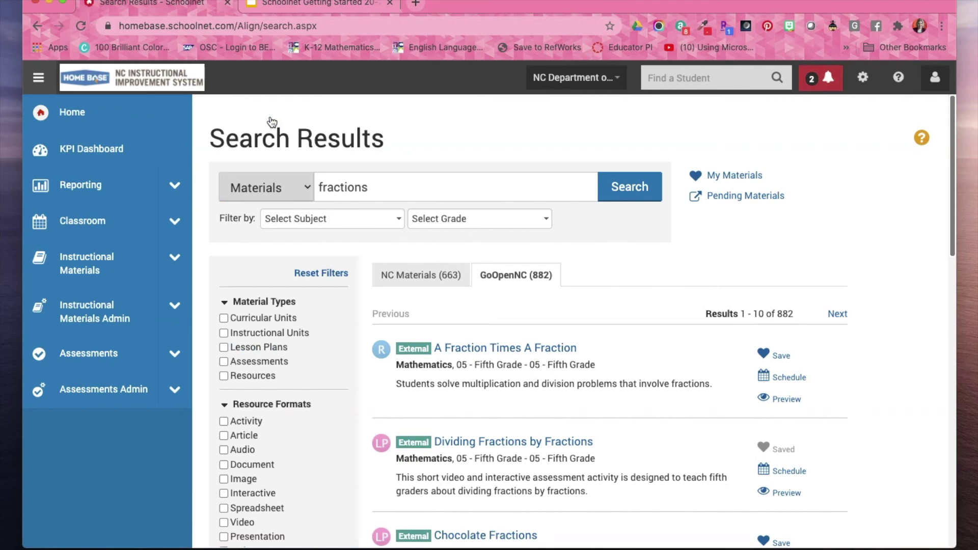
Clear the 'fractions' keyword, search all materials, and show the NC Materials results.
click(394, 196)
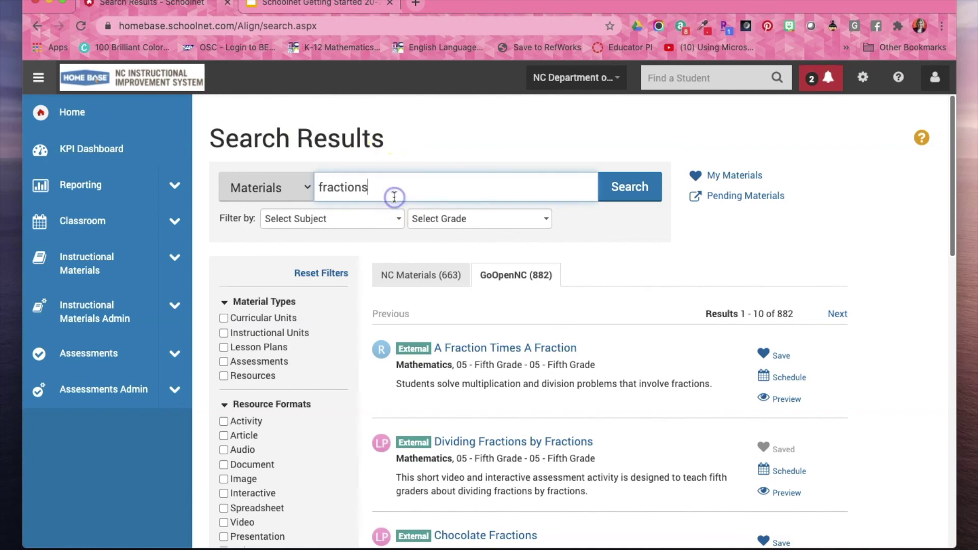
key(BackSpace)
key(BackSpace)
key(BackSpace)
key(BackSpace)
key(BackSpace)
key(BackSpace)
key(BackSpace)
key(BackSpace)
key(BackSpace)
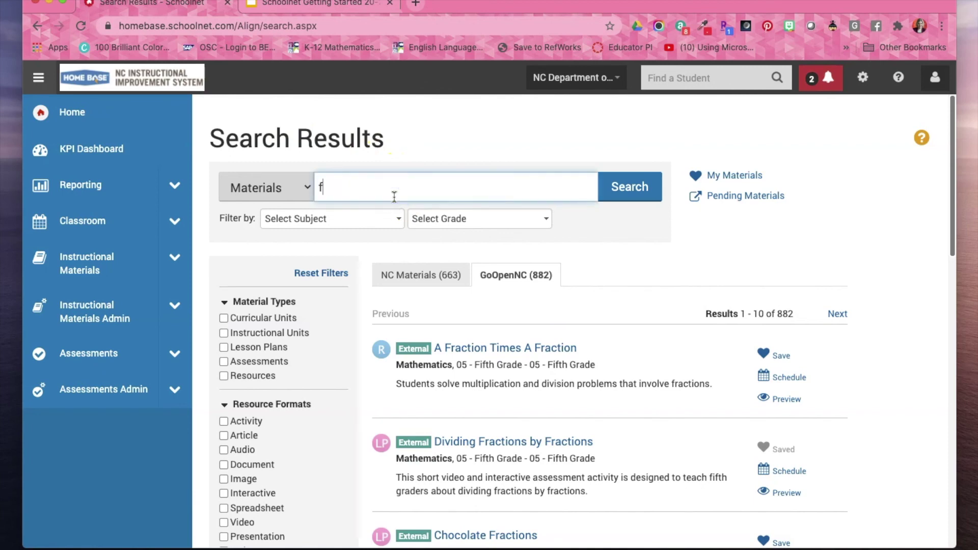
click(640, 180)
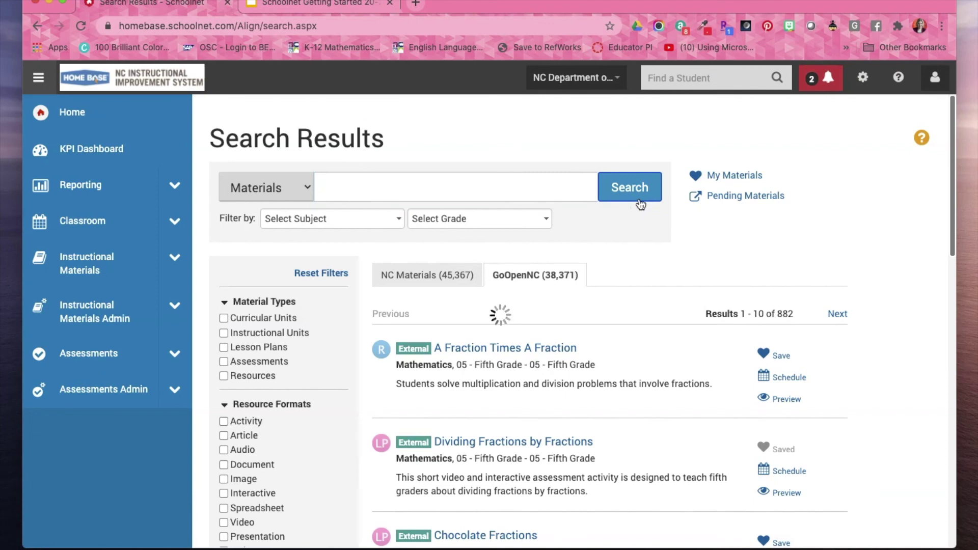
click(451, 274)
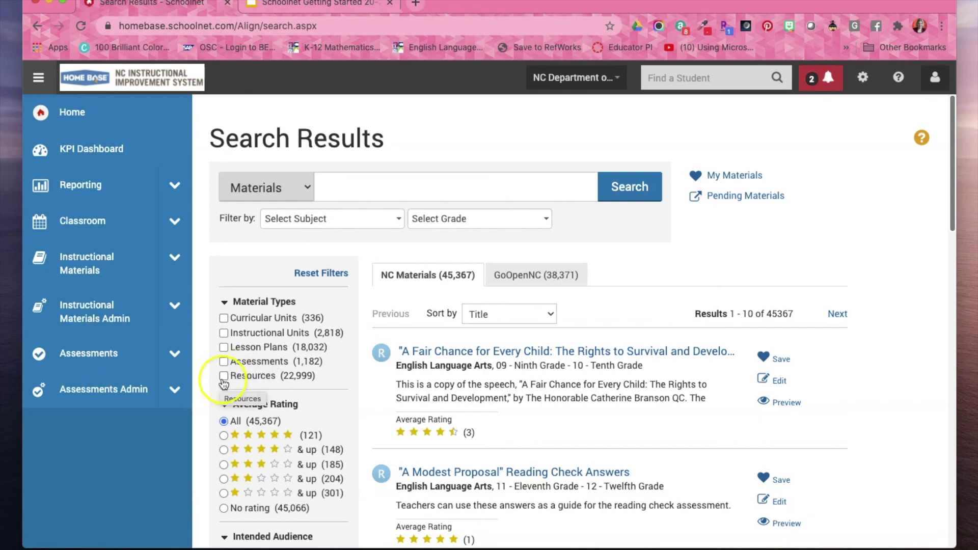
Narrow the NC Materials results to Resources only (22,999 items) and bring up the subject list.
click(225, 377)
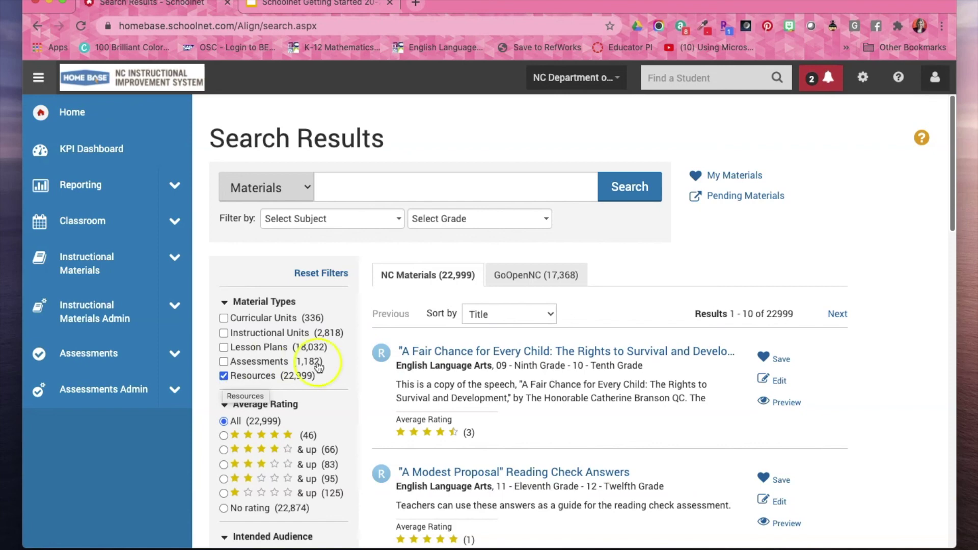
click(367, 188)
click(355, 220)
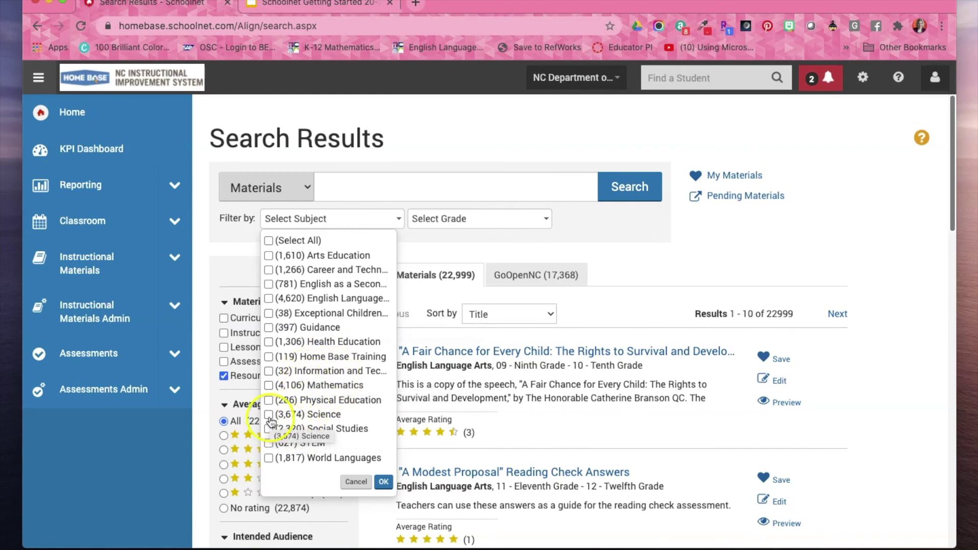
Filter the resources by the Physical Education subject.
click(269, 400)
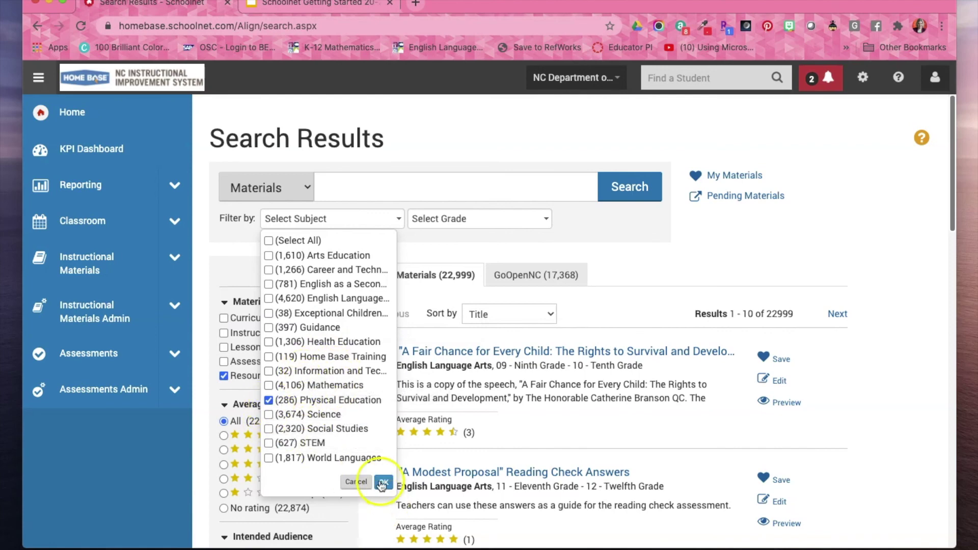
click(383, 481)
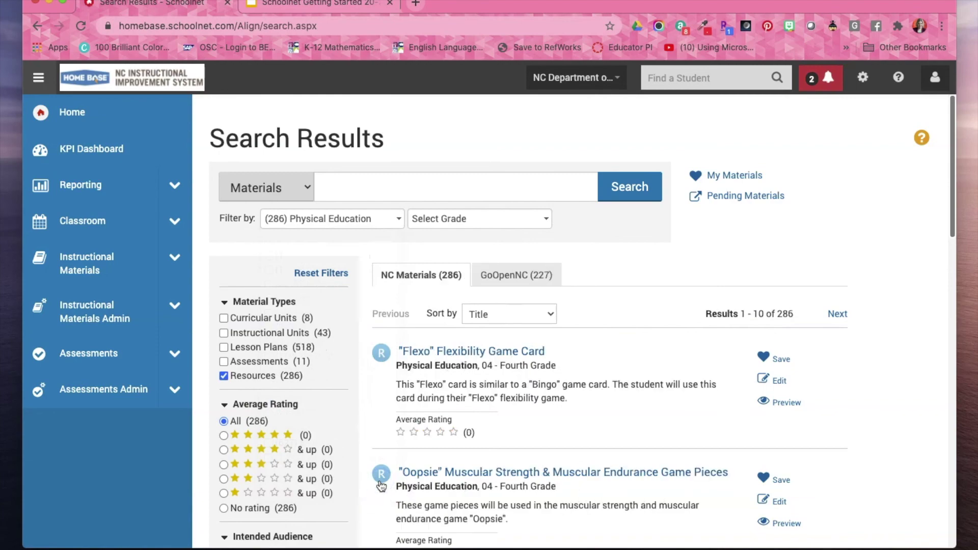
scroll(621, 411, down, 5)
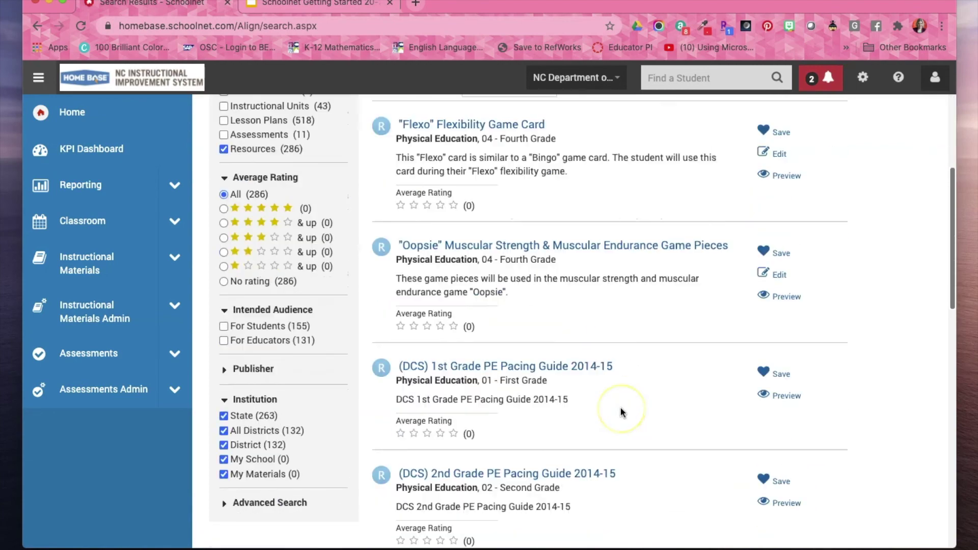
scroll(620, 412, down, 7)
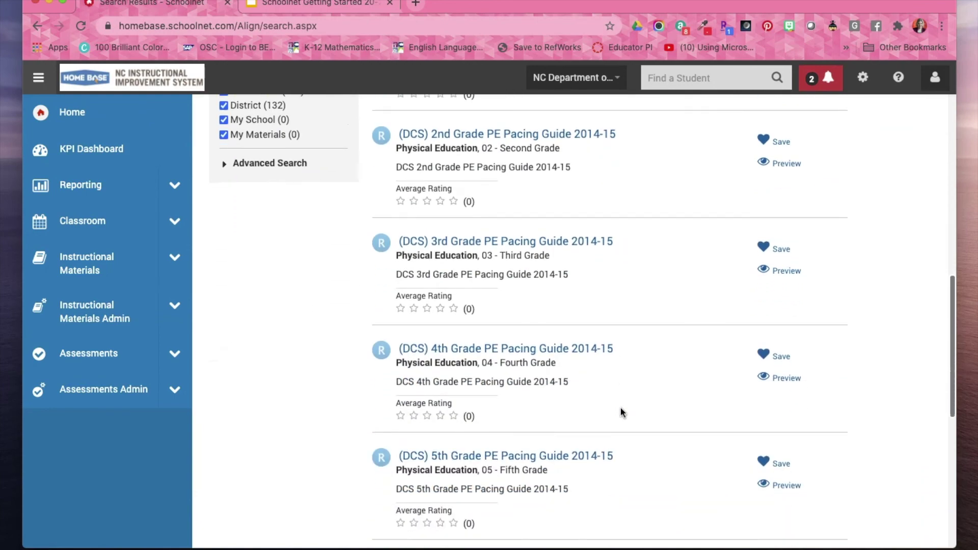
scroll(620, 406, down, 5)
scroll(620, 406, up, 15)
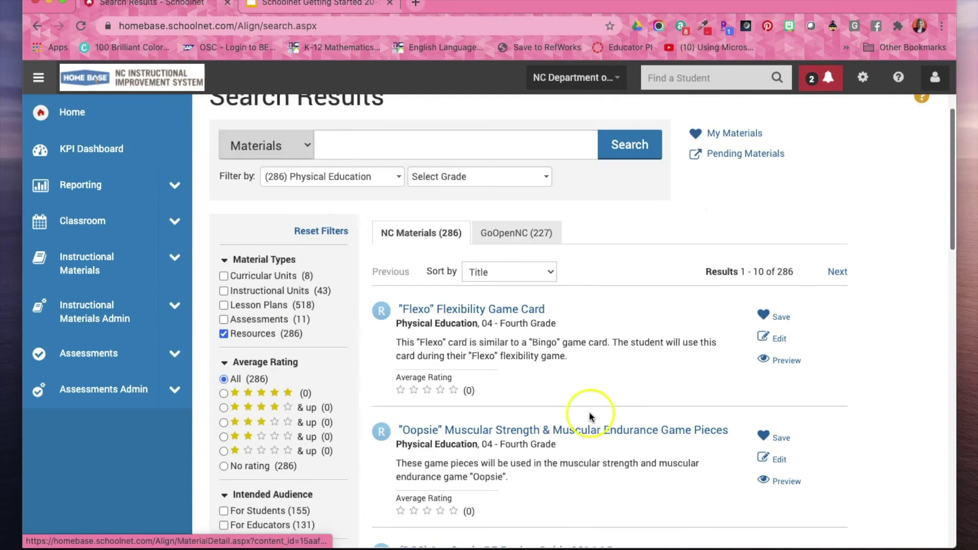
Add the 06 - Sixth Grade filter (40 results) and open the Agility Ladder resource.
click(442, 180)
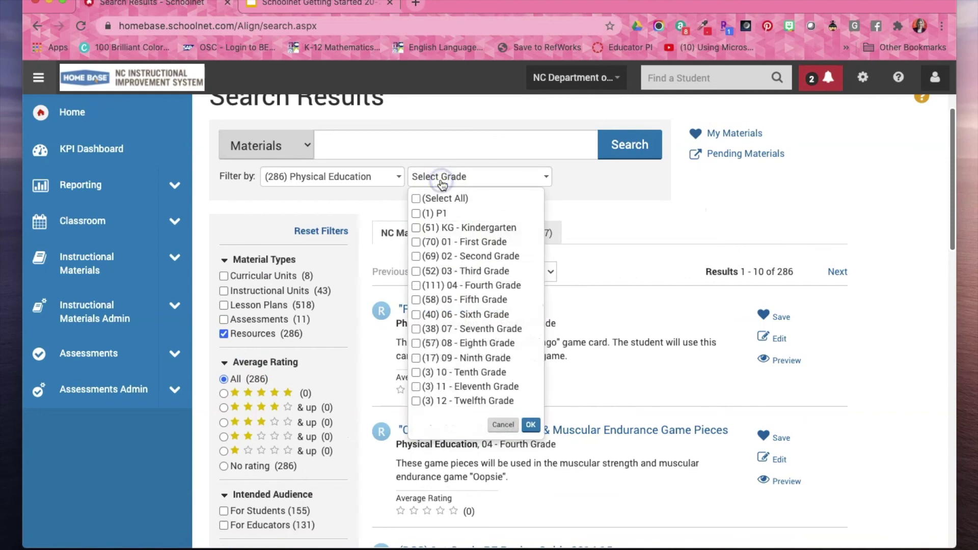
click(416, 315)
click(531, 425)
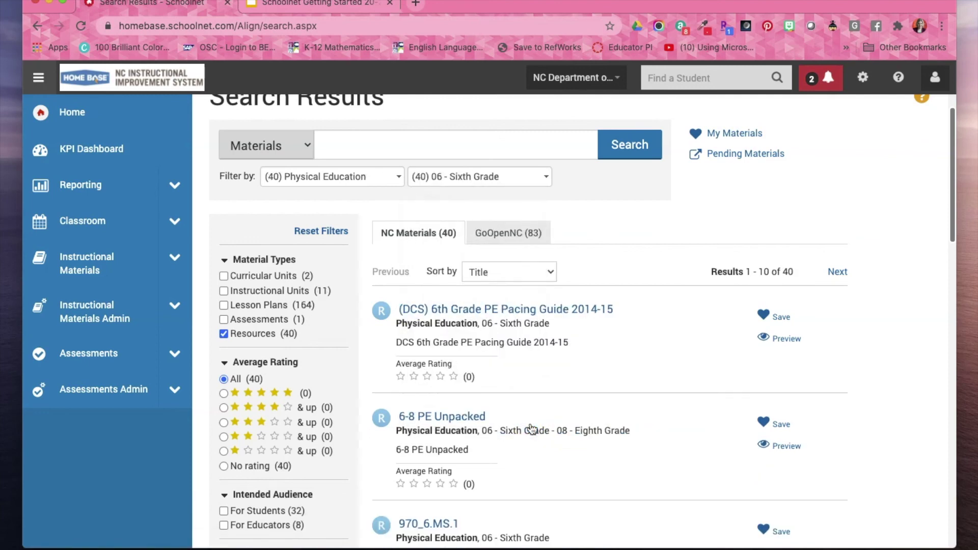
scroll(532, 429, down, 7)
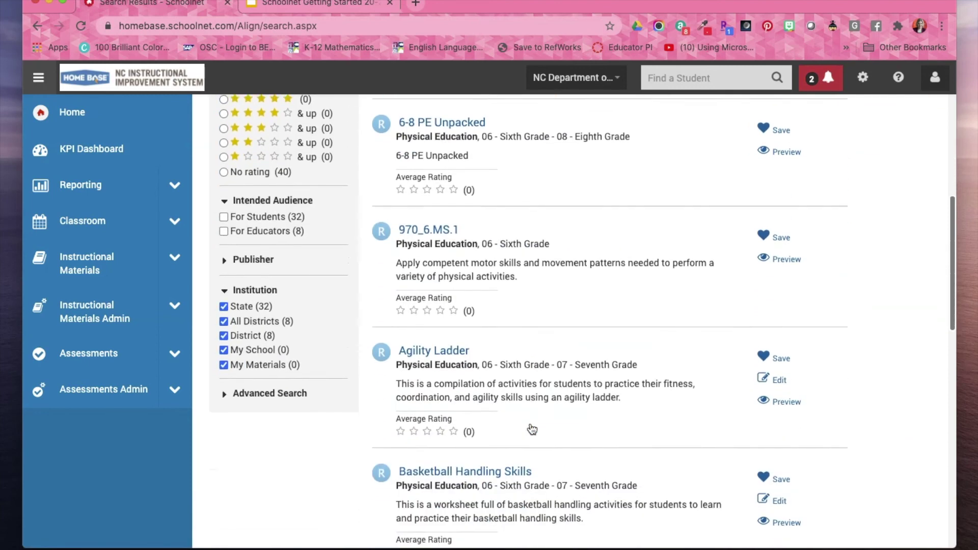
click(402, 307)
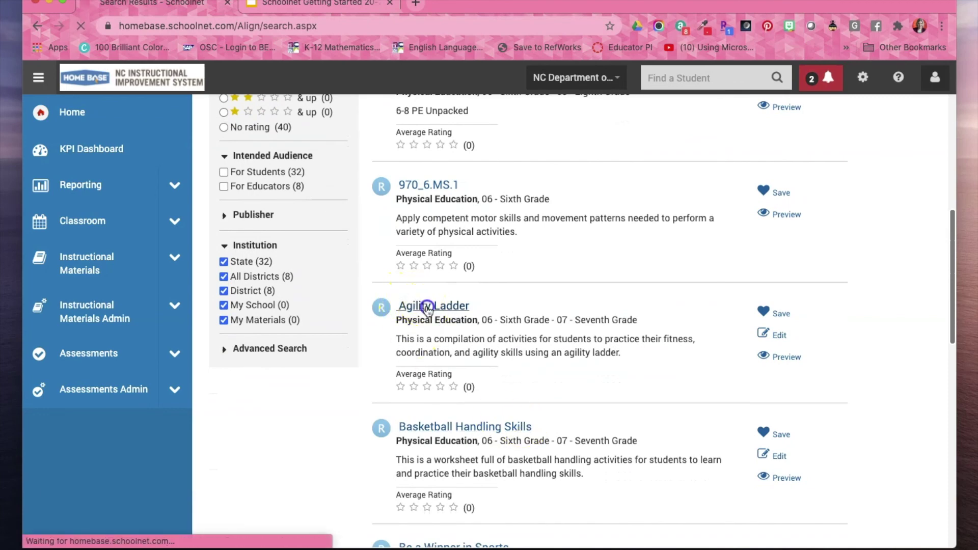
Save Agility Ladder to my materials so its Save button turns into Remove.
click(428, 308)
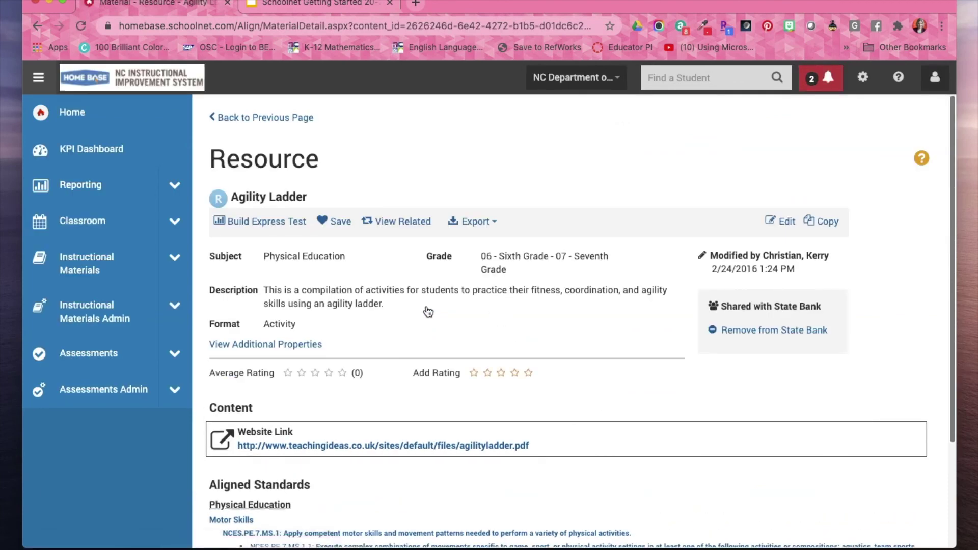
scroll(428, 311, down, 2)
scroll(427, 311, up, 2)
click(334, 221)
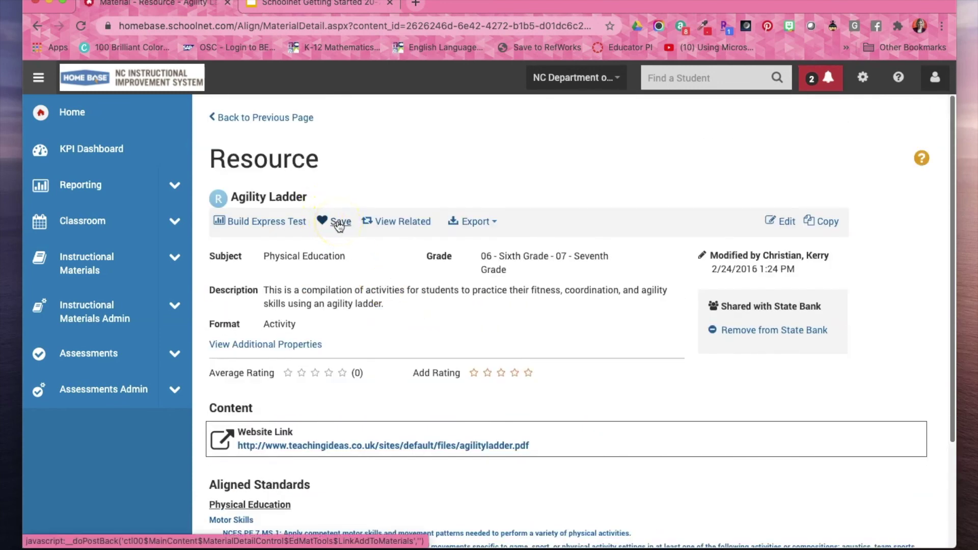
click(339, 224)
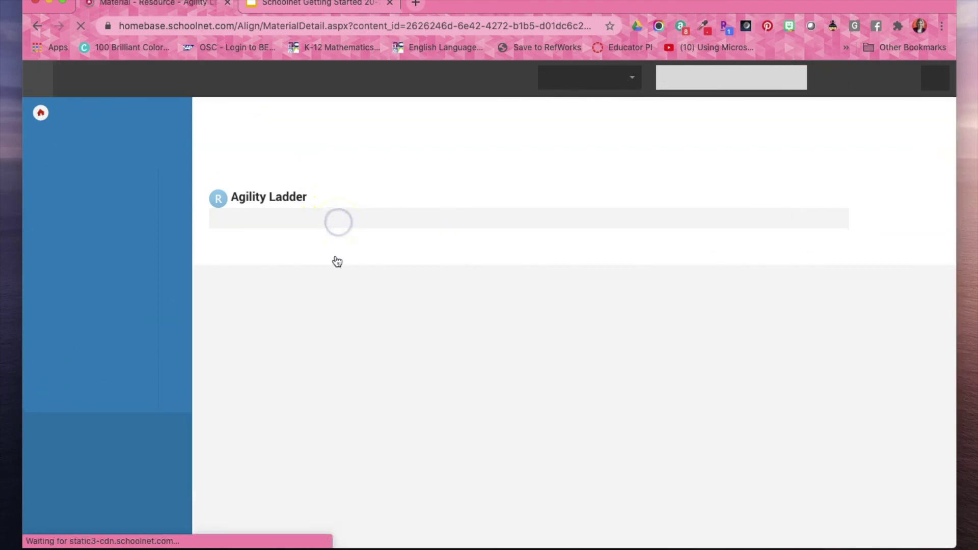
scroll(390, 343, down, 3)
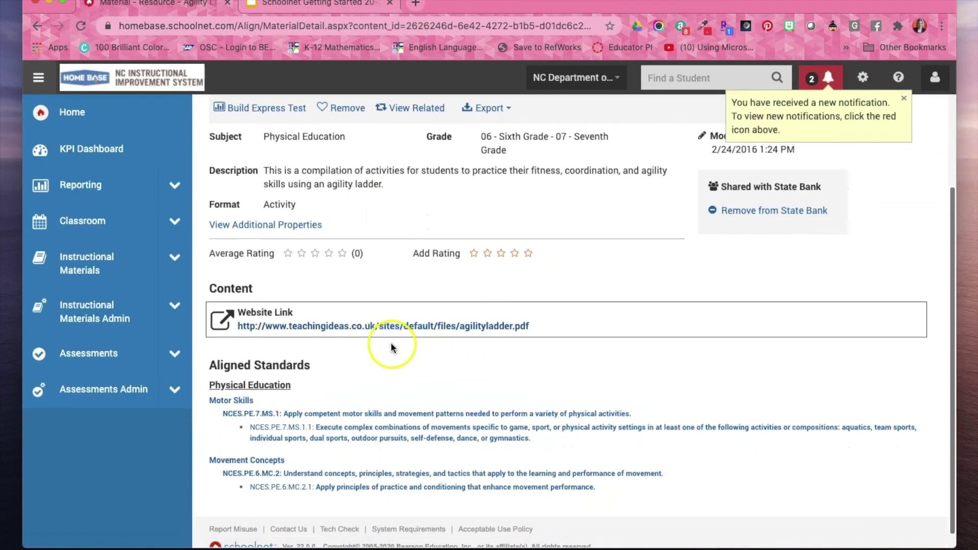
click(358, 327)
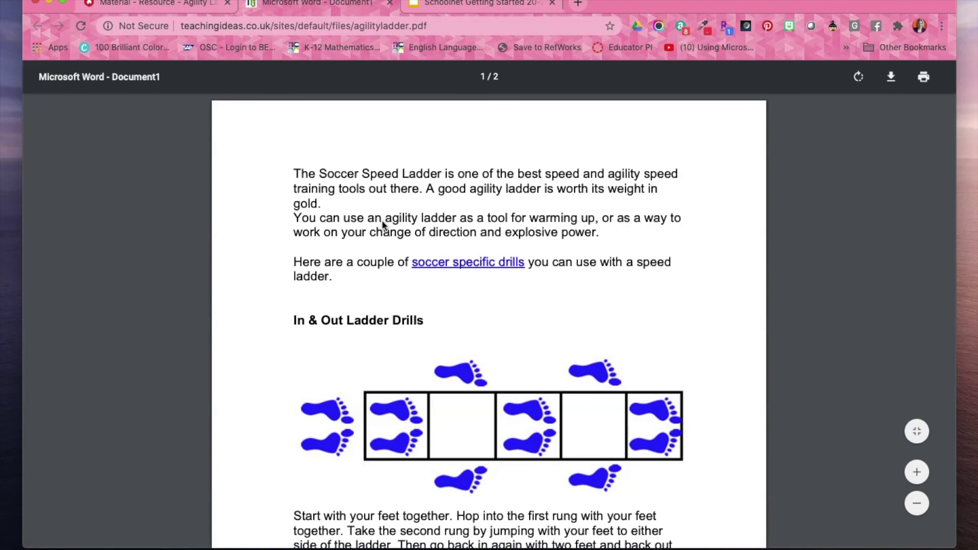
scroll(383, 224, down, 10)
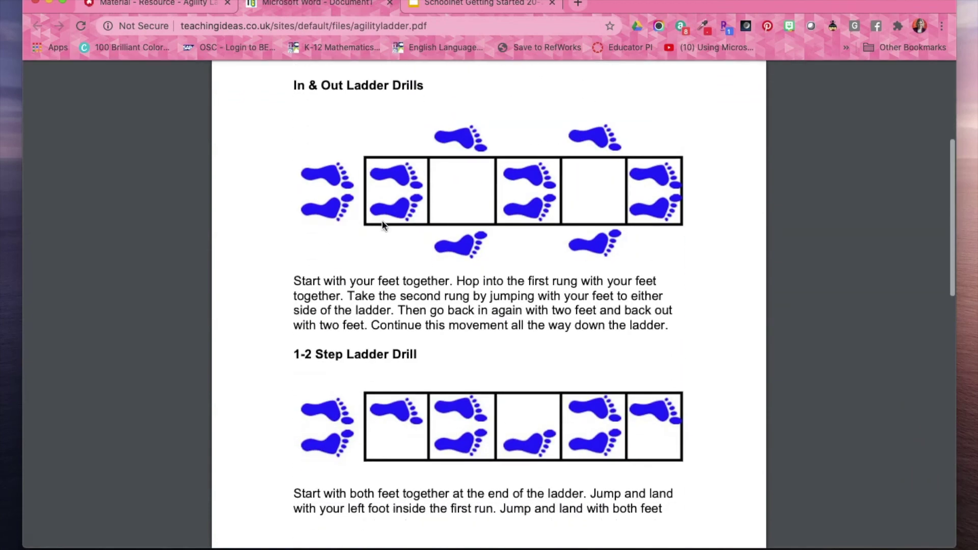
scroll(383, 224, down, 10)
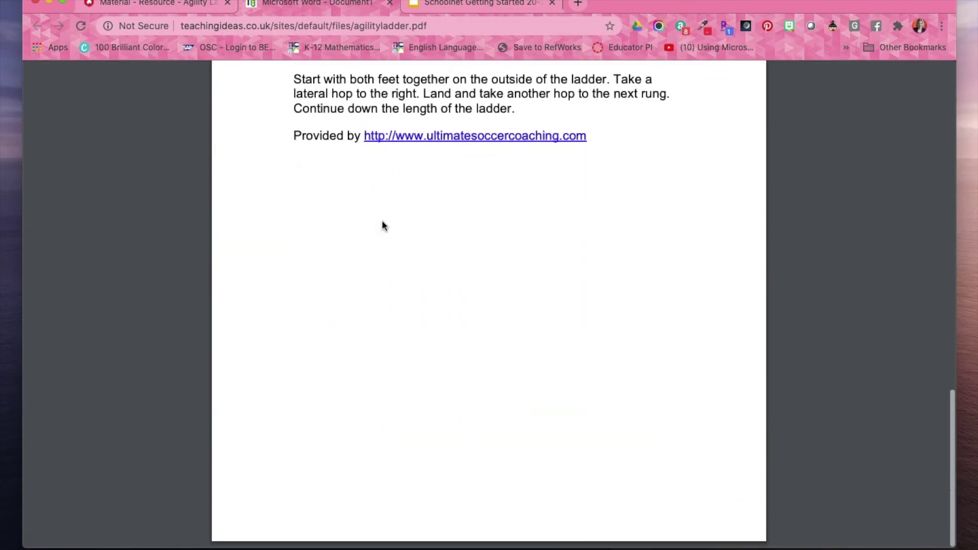
scroll(382, 225, up, 10)
scroll(383, 225, up, 10)
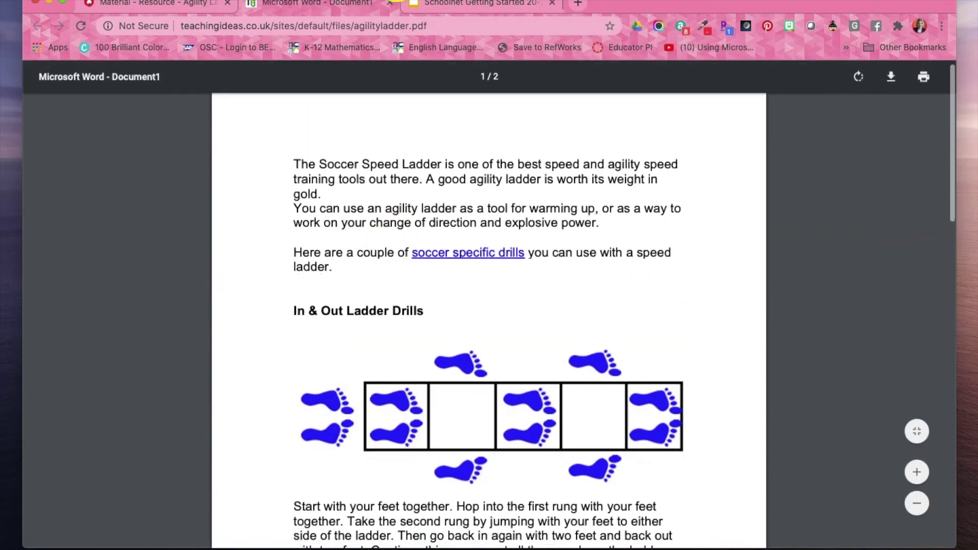
click(387, 3)
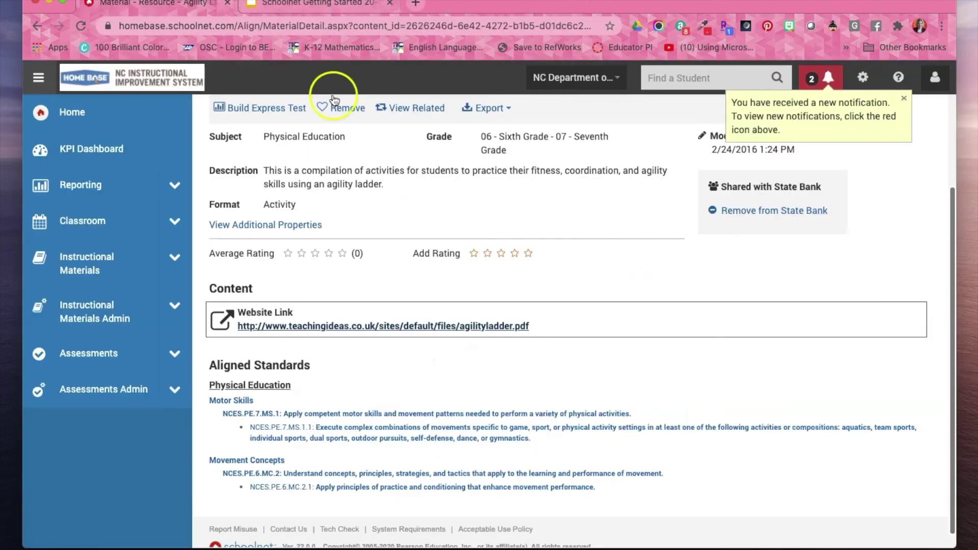
Return to the search results and clear the Resources and 06 - Sixth Grade filters.
scroll(357, 206, up, 3)
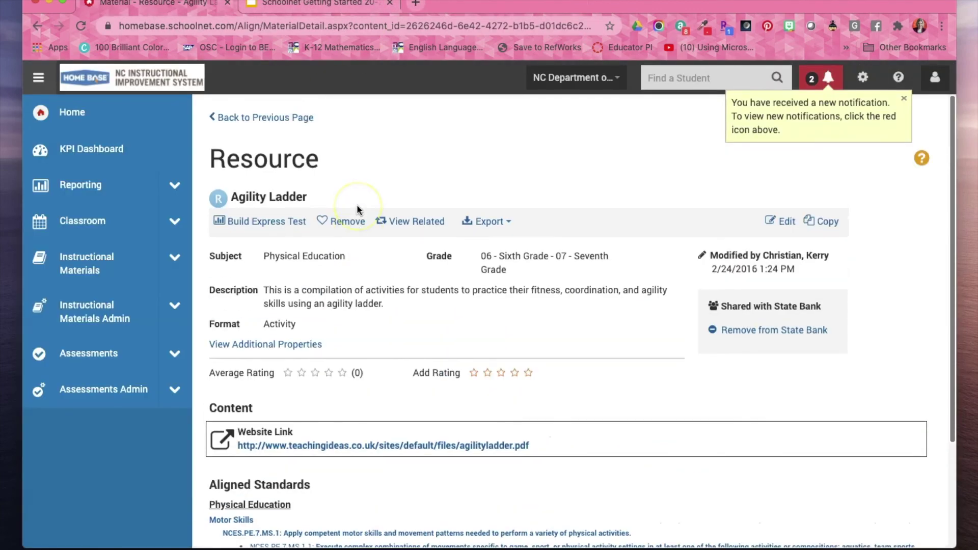
click(248, 116)
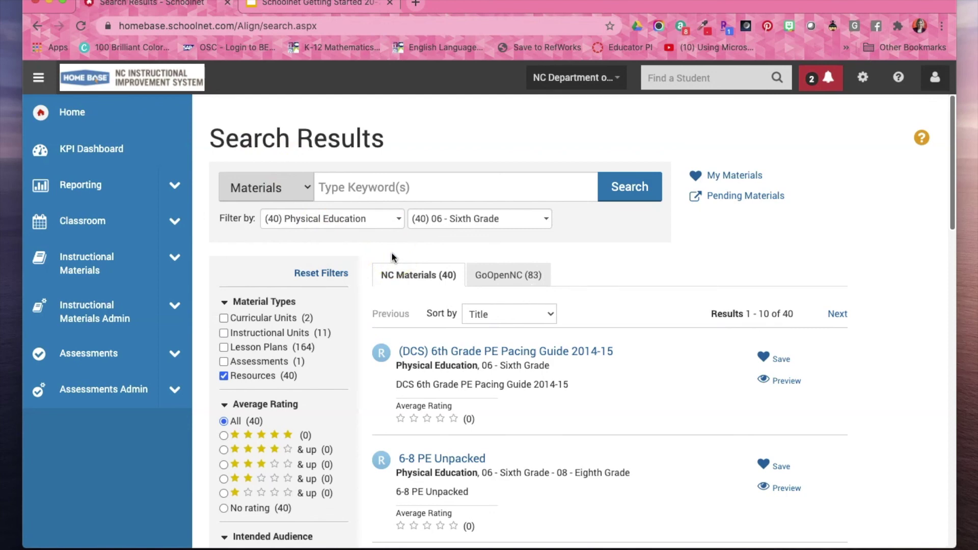
click(224, 376)
click(442, 218)
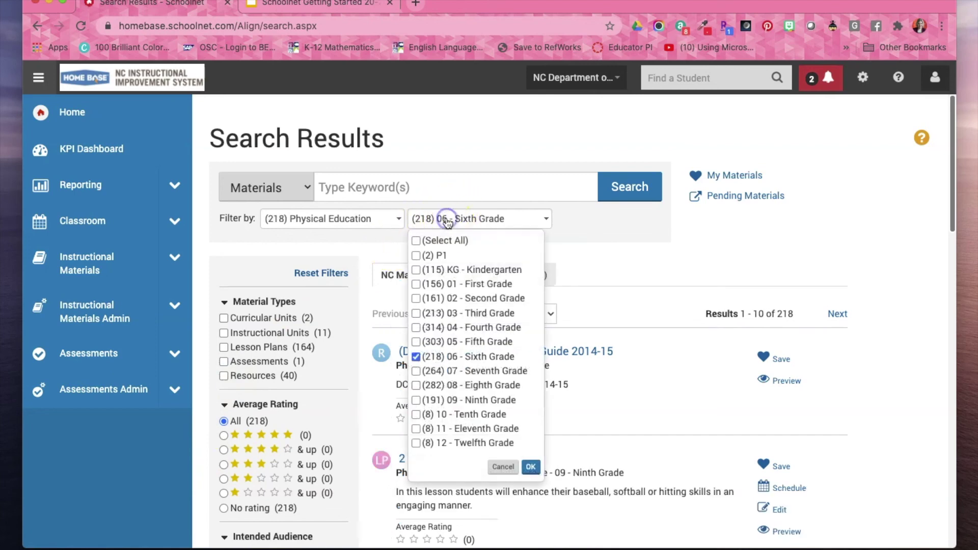
click(415, 357)
Replace the Physical Education subject filter with Home Base Training, giving 120 NC Materials.
click(531, 467)
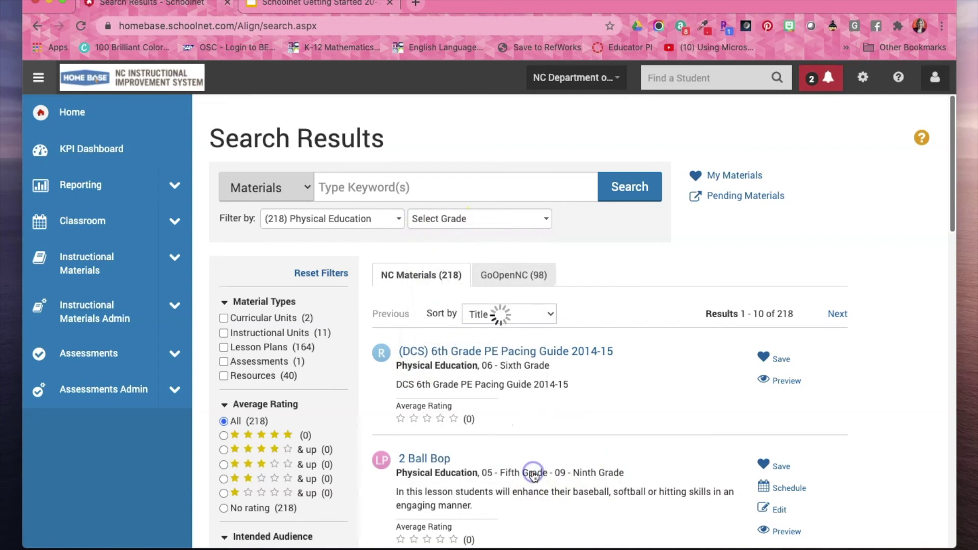
click(397, 224)
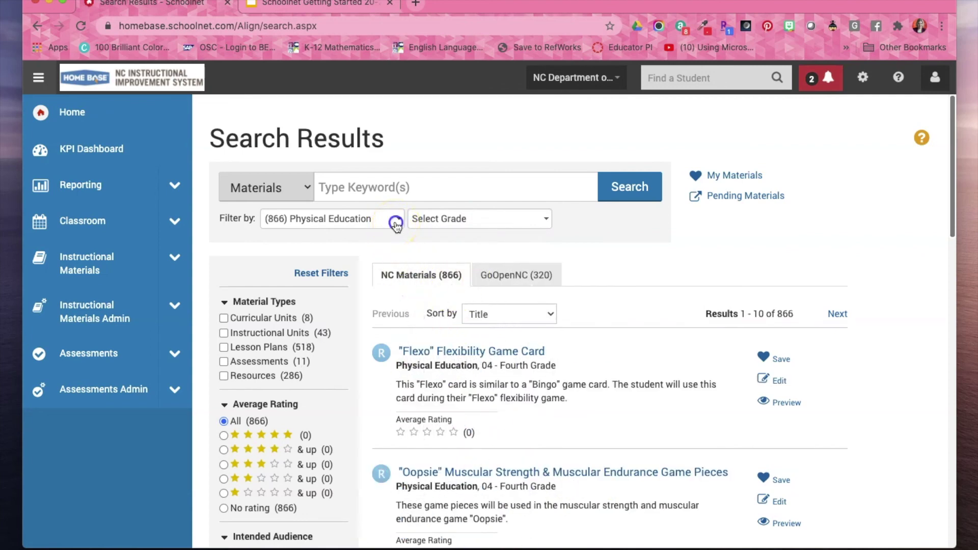
click(269, 414)
click(385, 497)
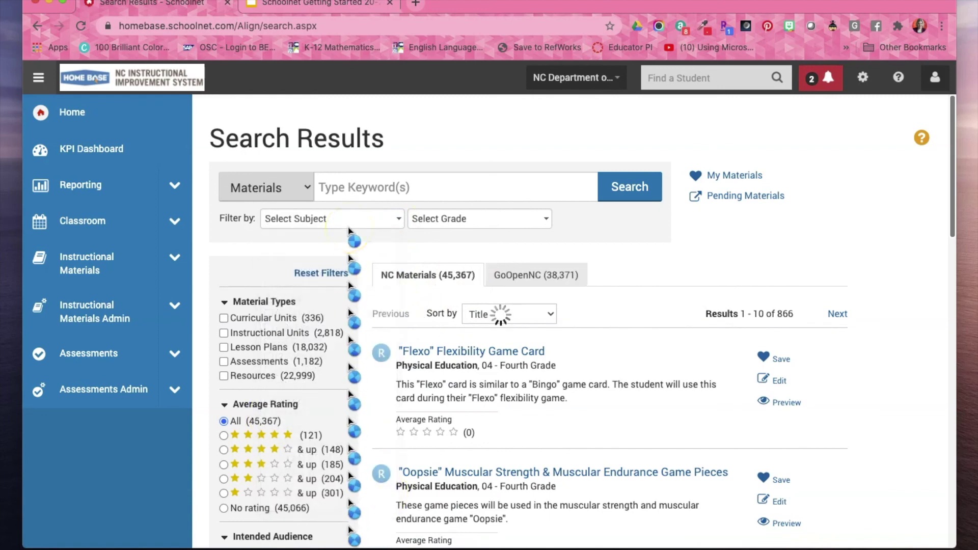
click(362, 219)
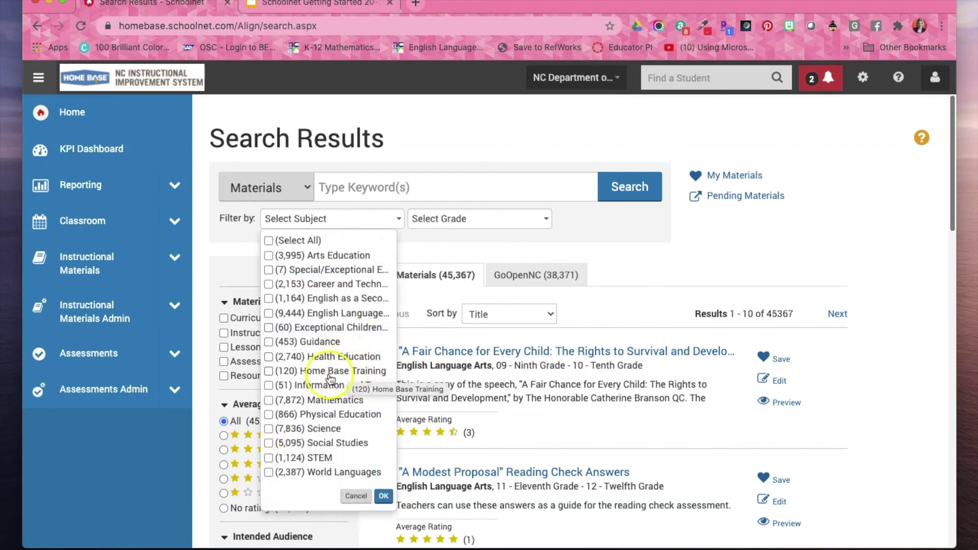
click(270, 371)
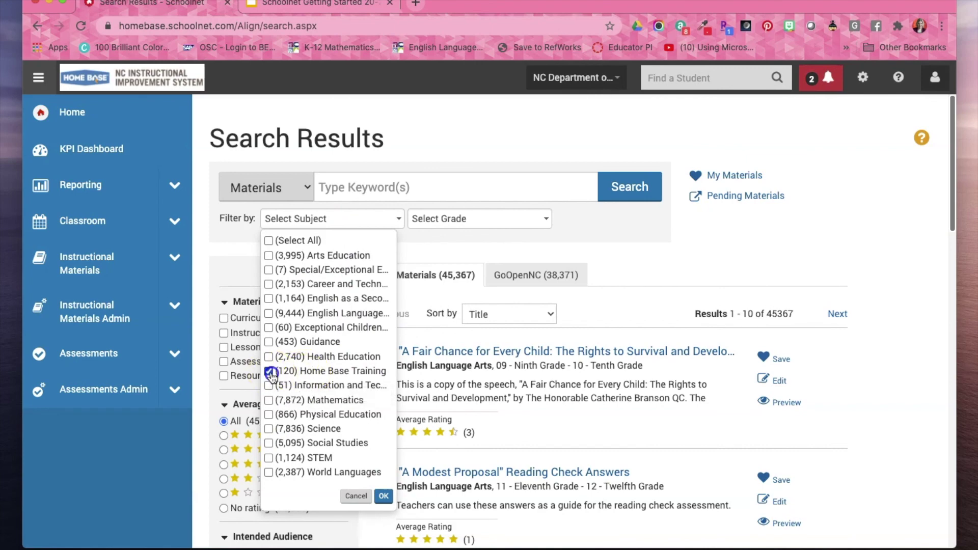
click(383, 496)
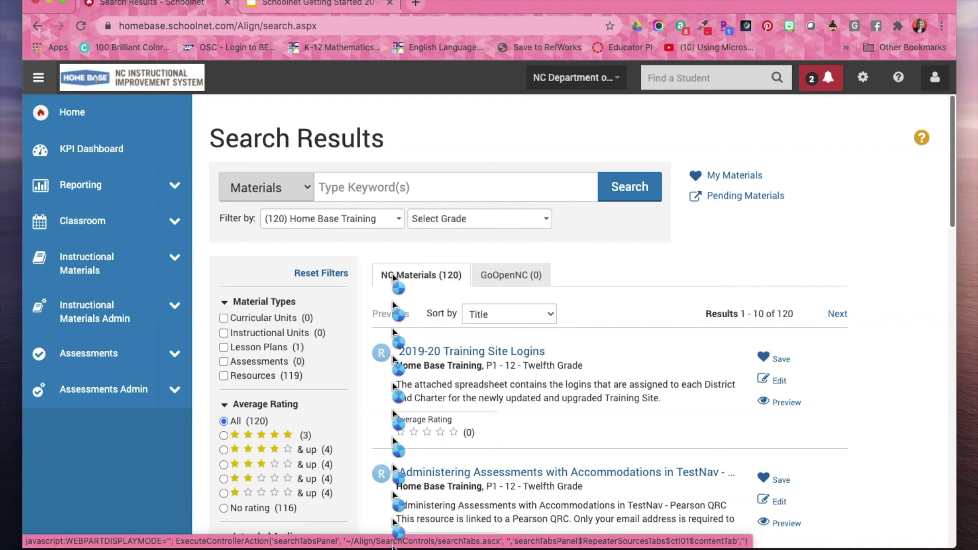
scroll(472, 368, down, 5)
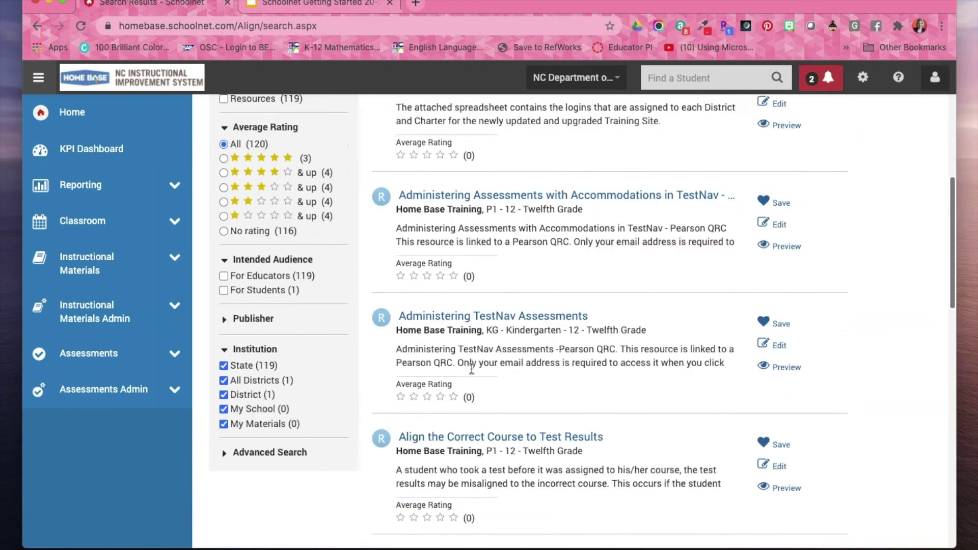
scroll(472, 367, up, 5)
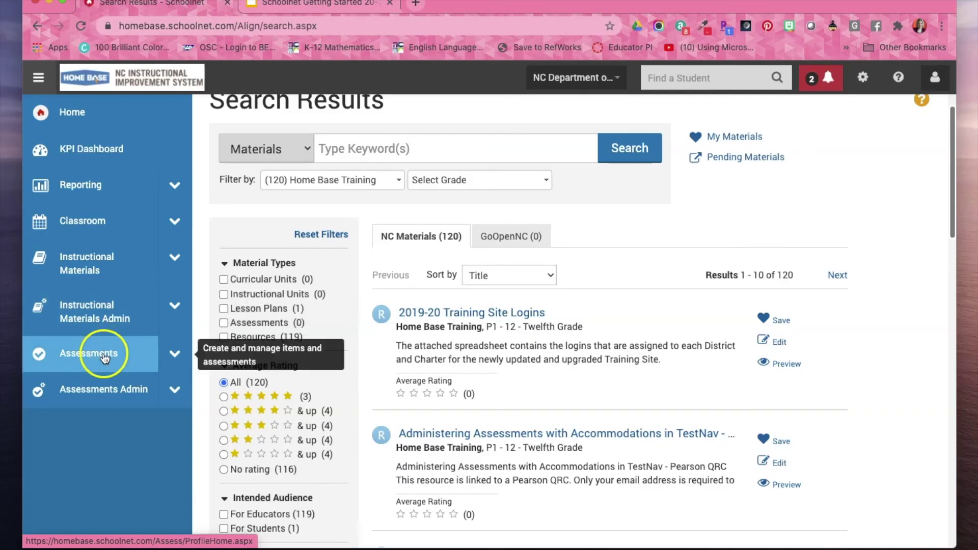
Expand Assessments in the left sidebar and go to the Assessment Dashboard.
click(176, 354)
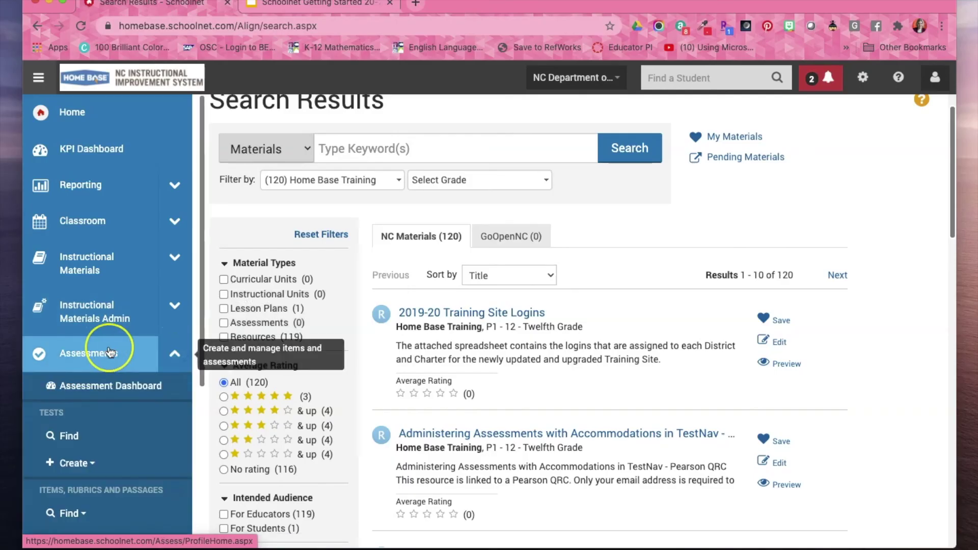
scroll(110, 352, down, 3)
scroll(109, 351, down, 2)
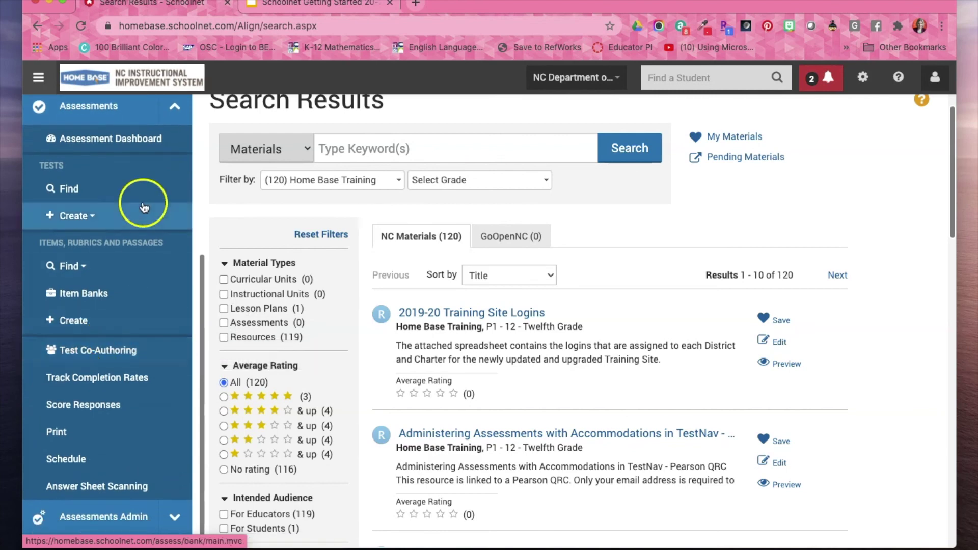
click(127, 147)
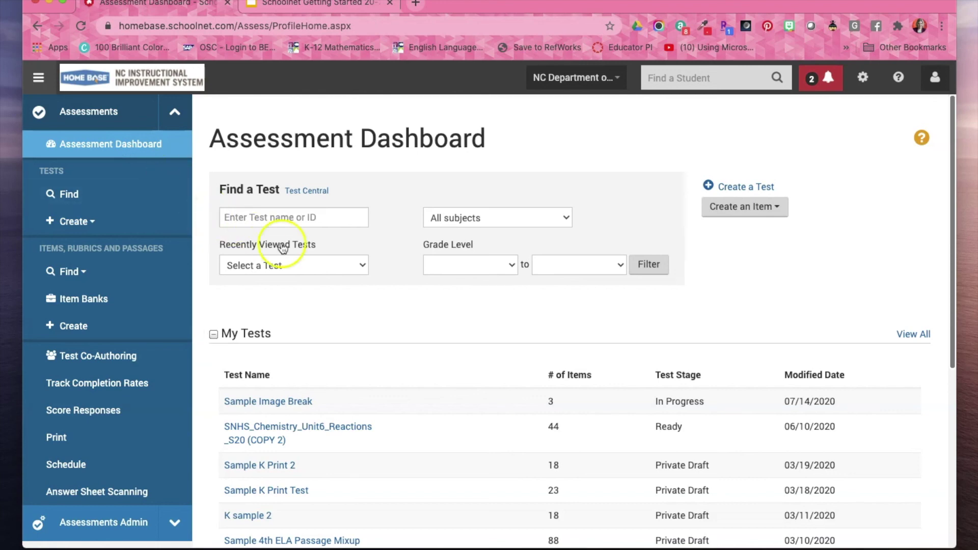
scroll(374, 313, down, 6)
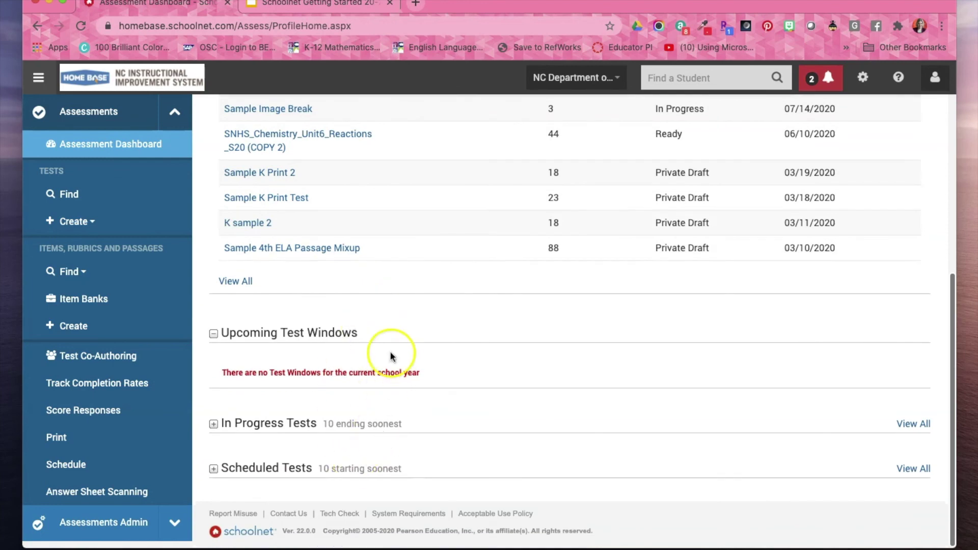
scroll(384, 306, up, 3)
scroll(332, 266, up, 3)
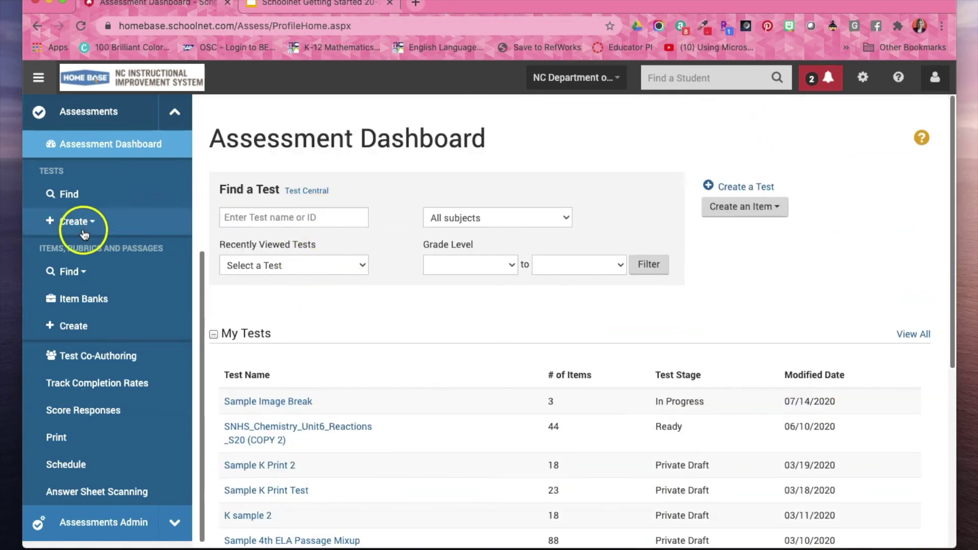
click(133, 188)
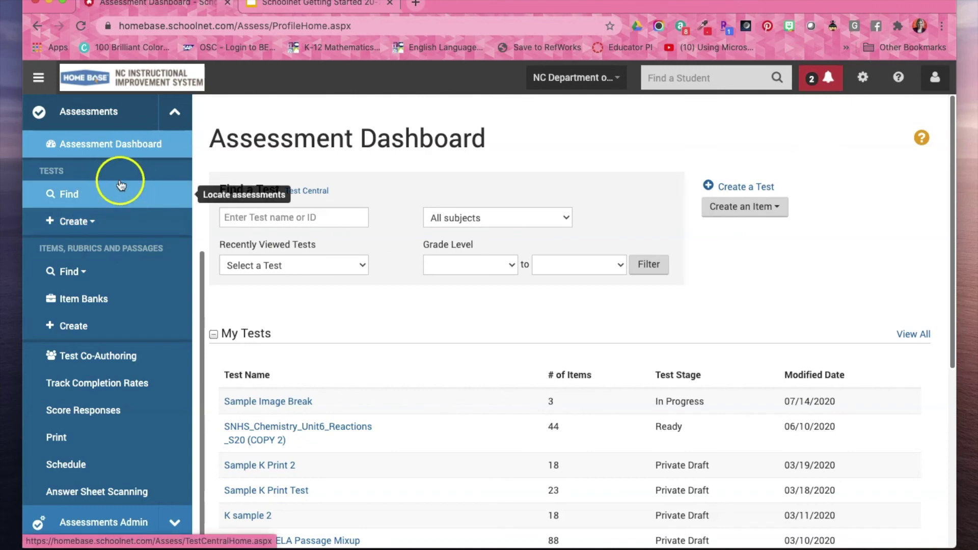
click(67, 203)
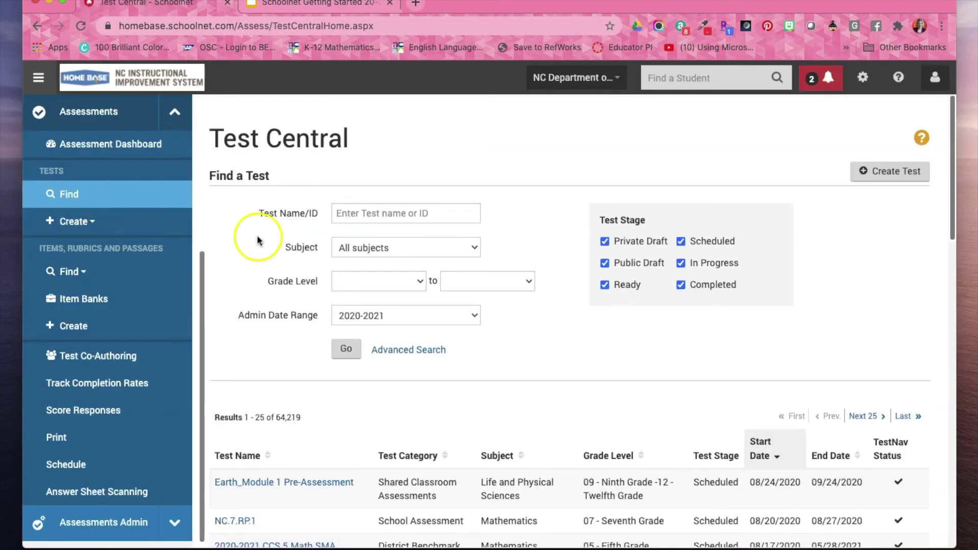
Set the Test Central admin date range to 2019-2020.
click(456, 316)
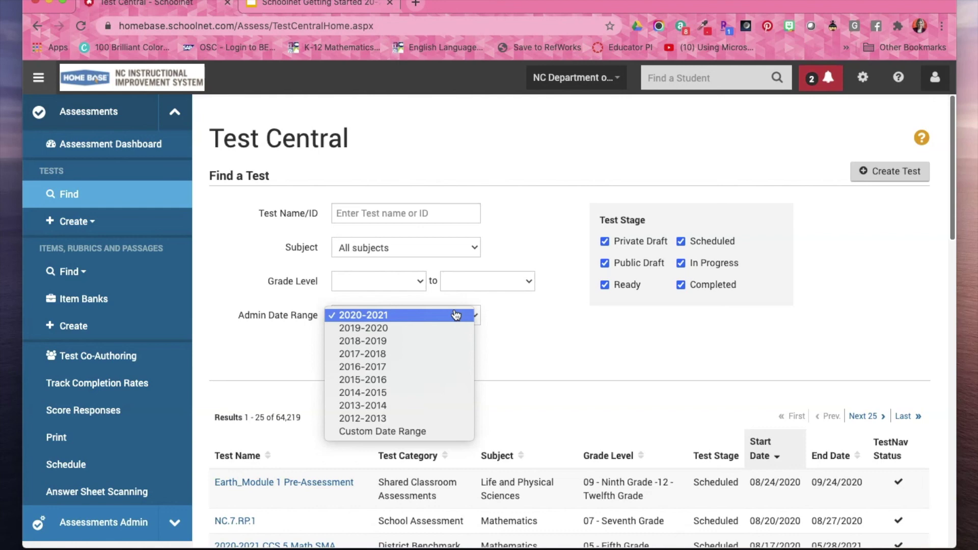
click(408, 330)
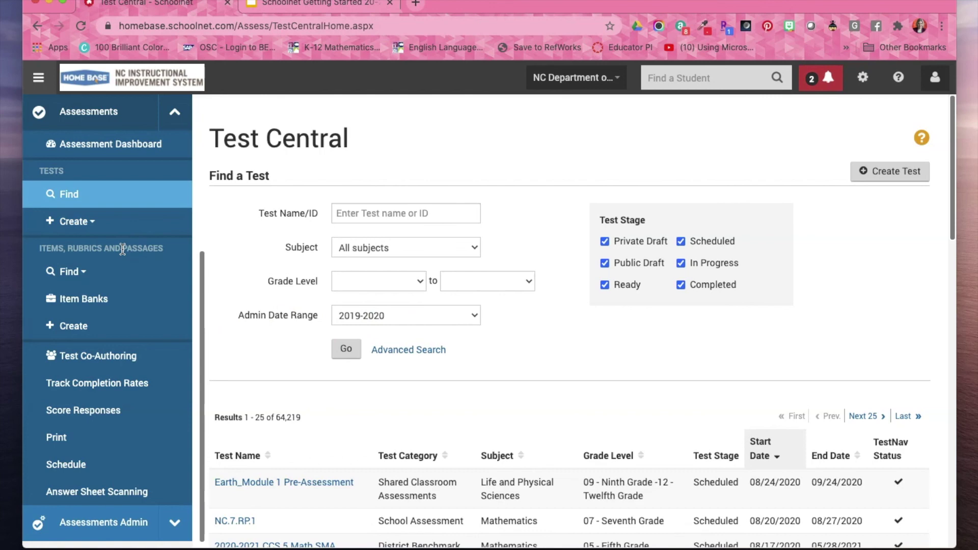
click(76, 273)
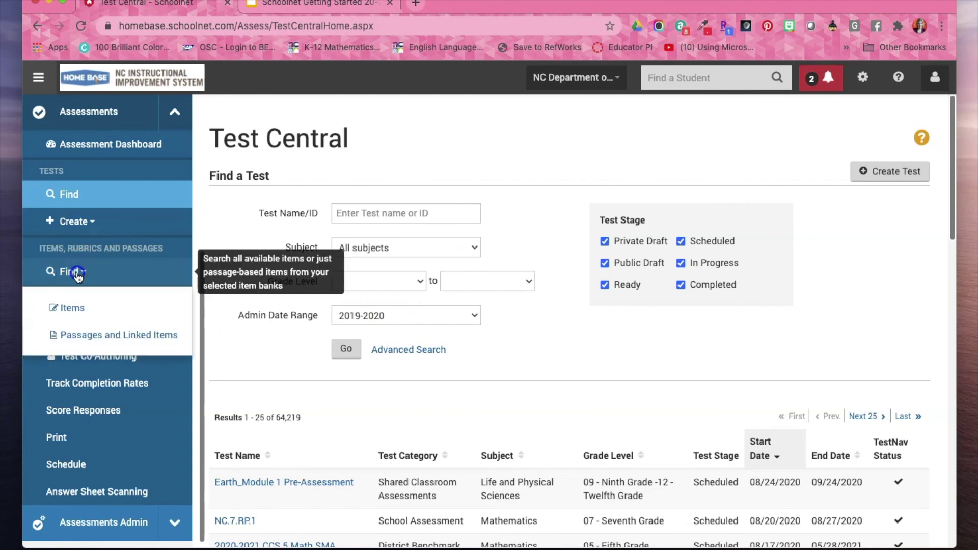
Start an item search via Find > Items and bring up the Select Banks list.
click(74, 306)
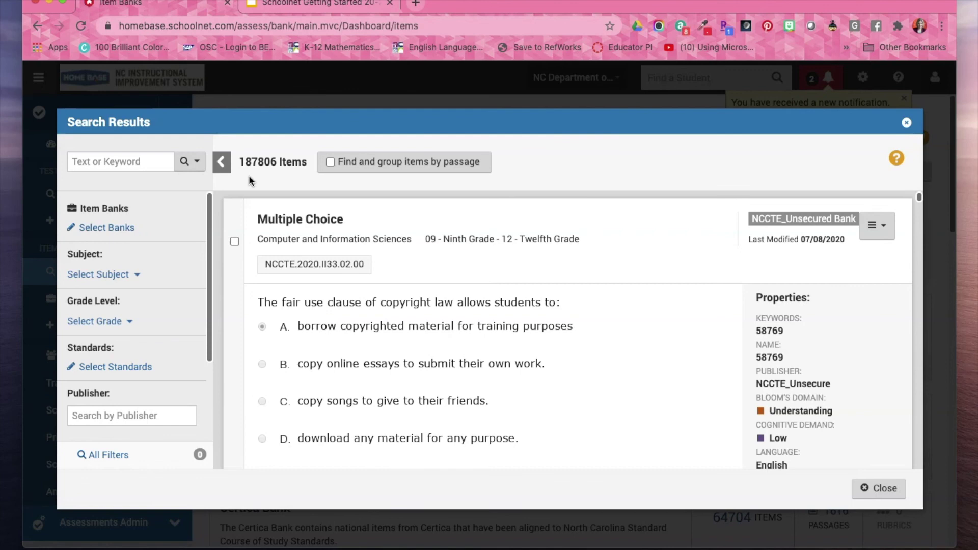
click(120, 230)
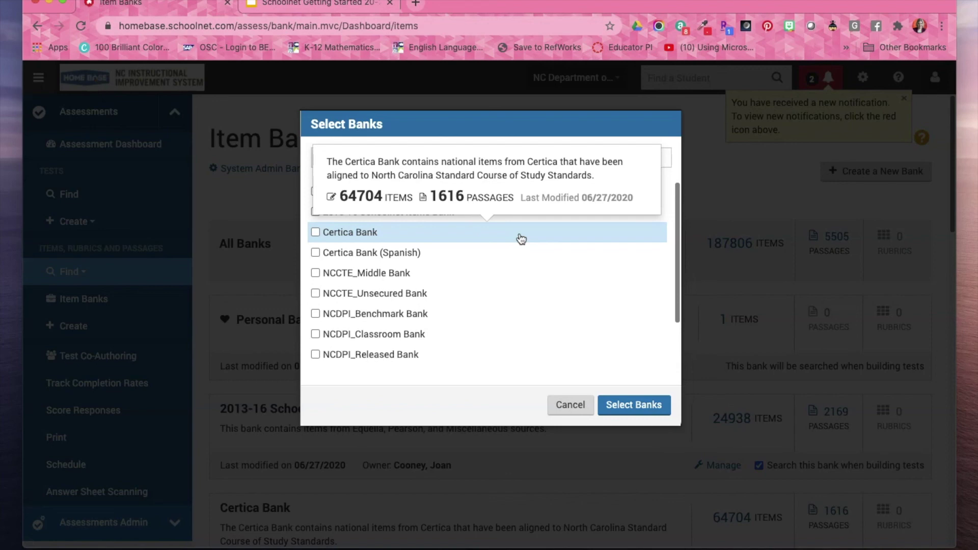
Tick Certica Bank in the Select Banks dialog and apply it to the item search.
click(517, 238)
click(315, 233)
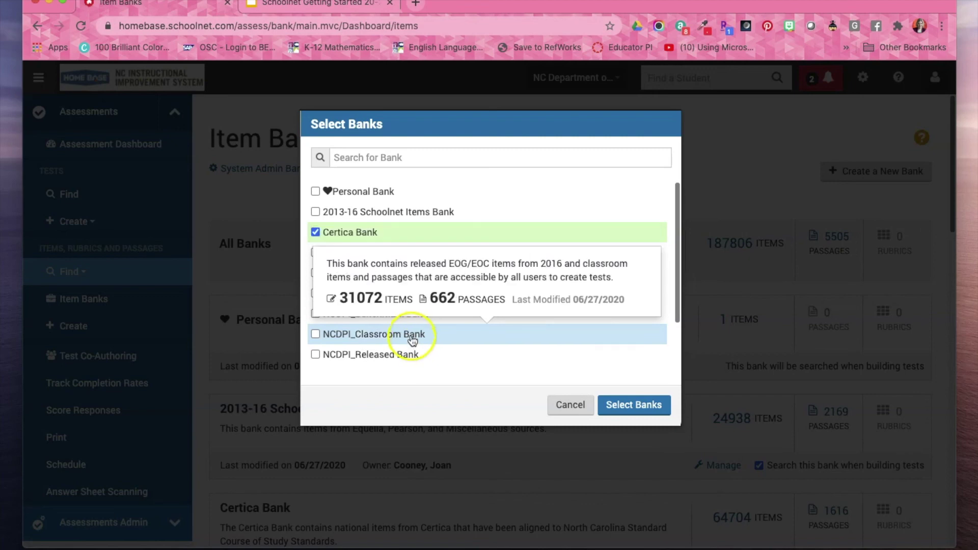
scroll(412, 340, down, 2)
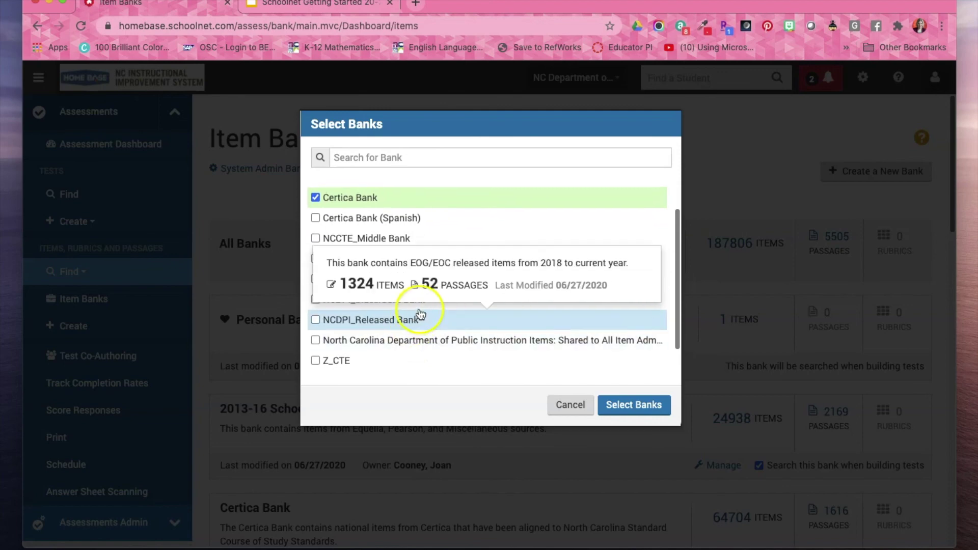
scroll(418, 320, up, 1)
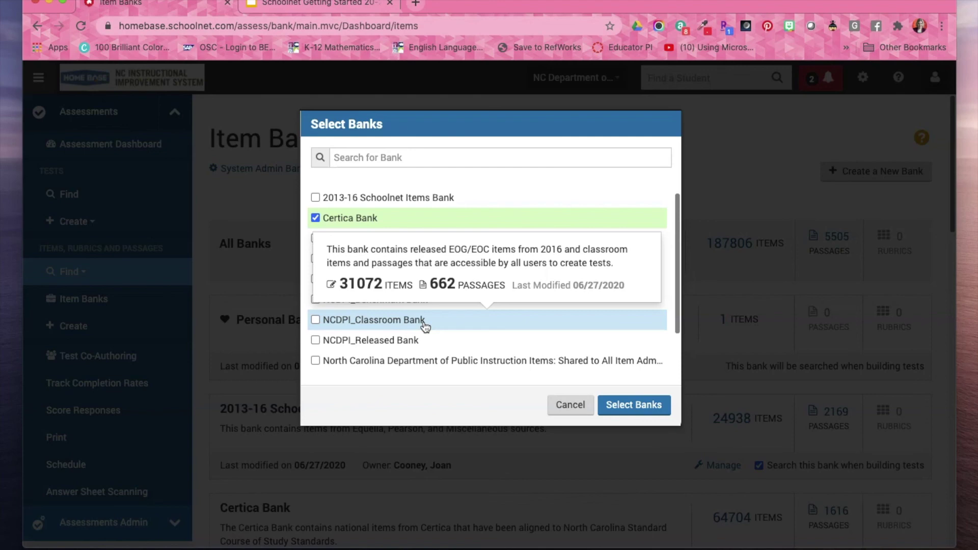
mouse_move(421, 345)
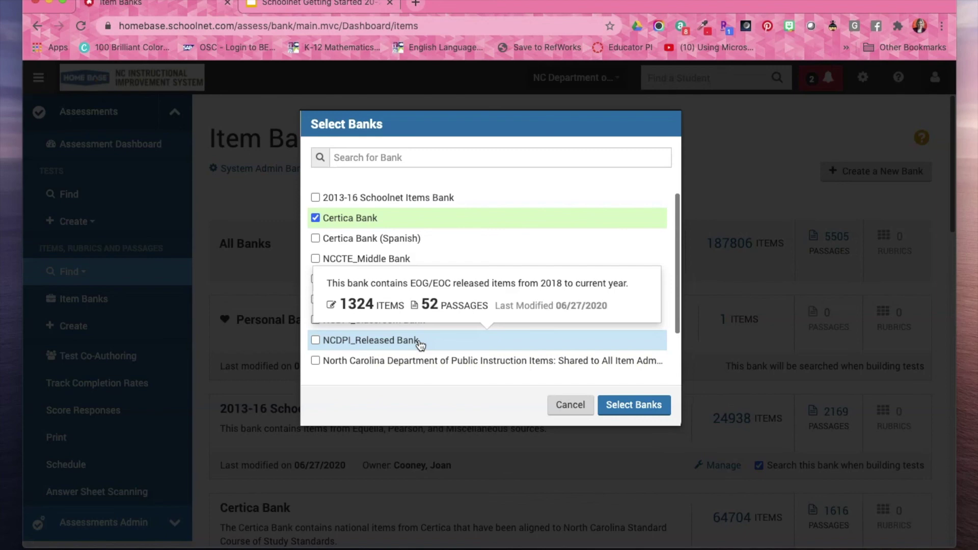
scroll(489, 252, up, 1)
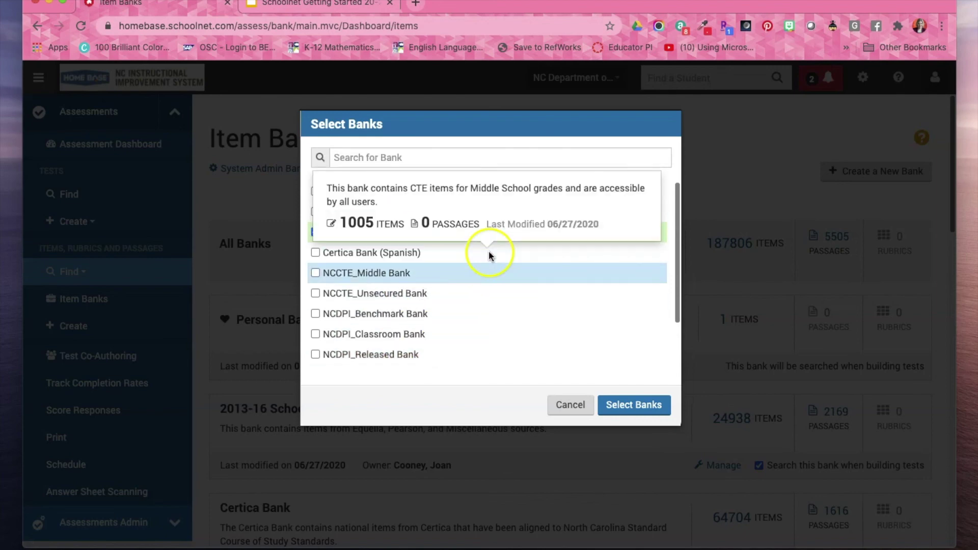
click(633, 407)
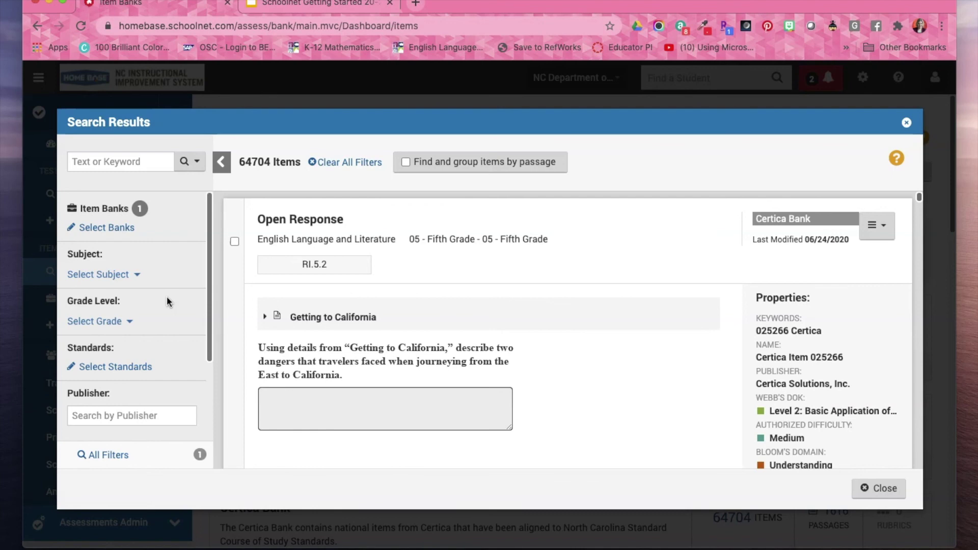
Bring up the Select Standards dialog for the Certica Bank item search.
click(137, 371)
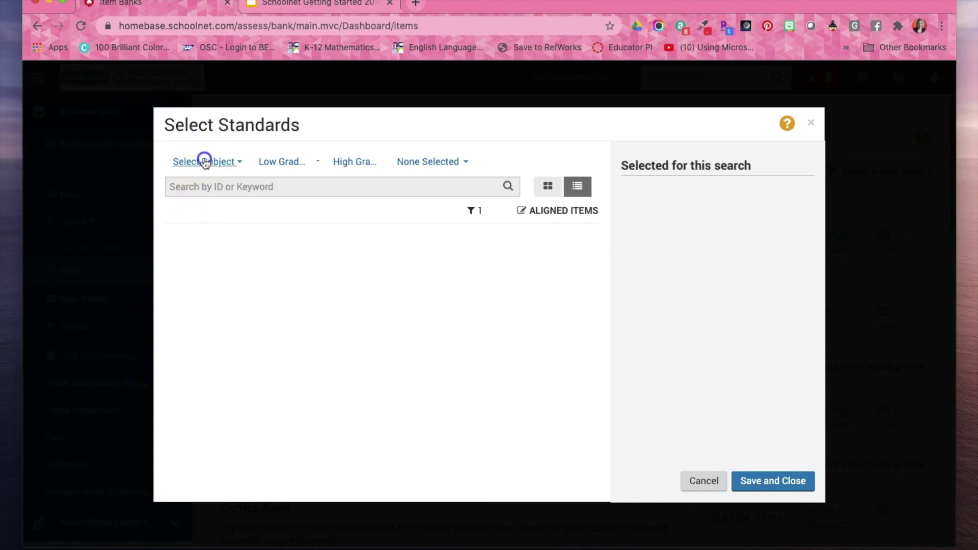
Filter items to Science, grade 05, standard NCES.5.P.2.1 under Matter: Properties and Change.
click(204, 162)
click(227, 356)
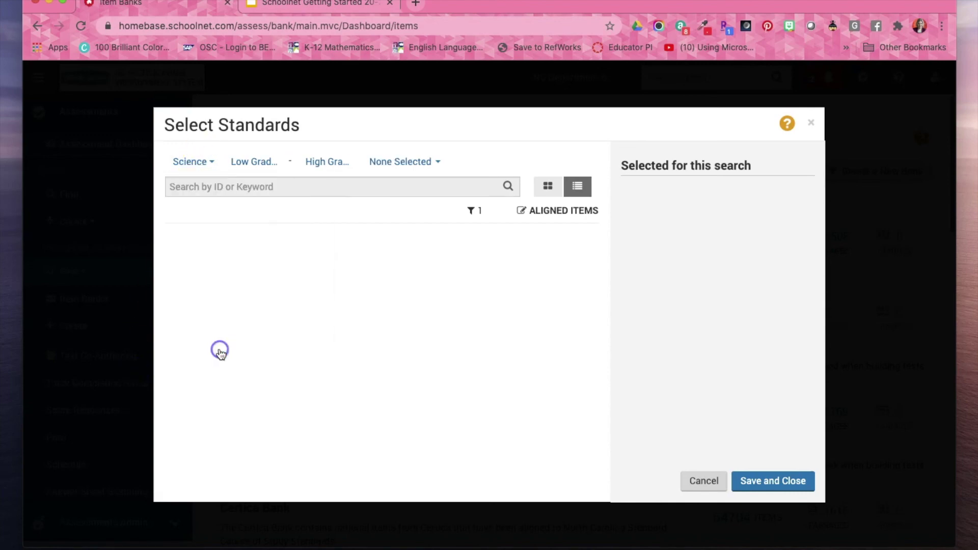
click(267, 164)
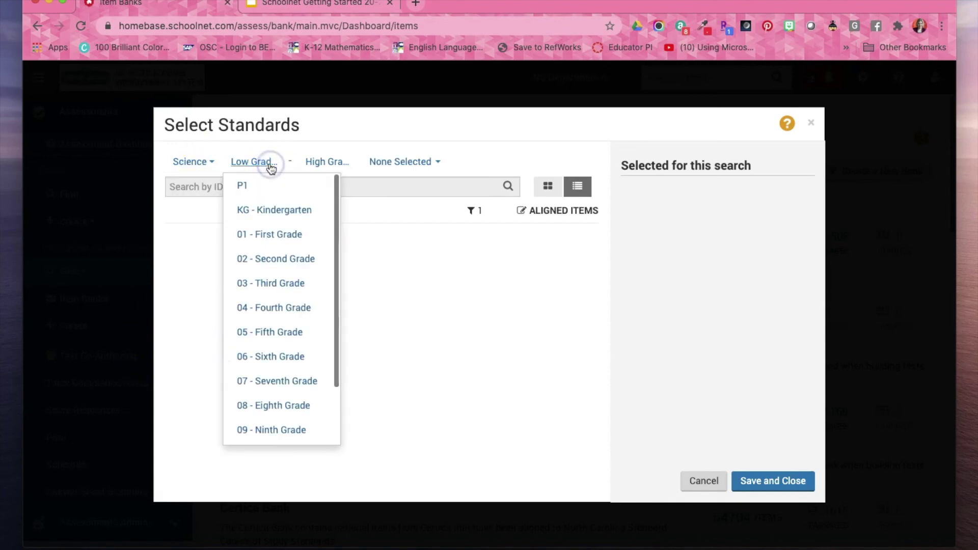
click(298, 328)
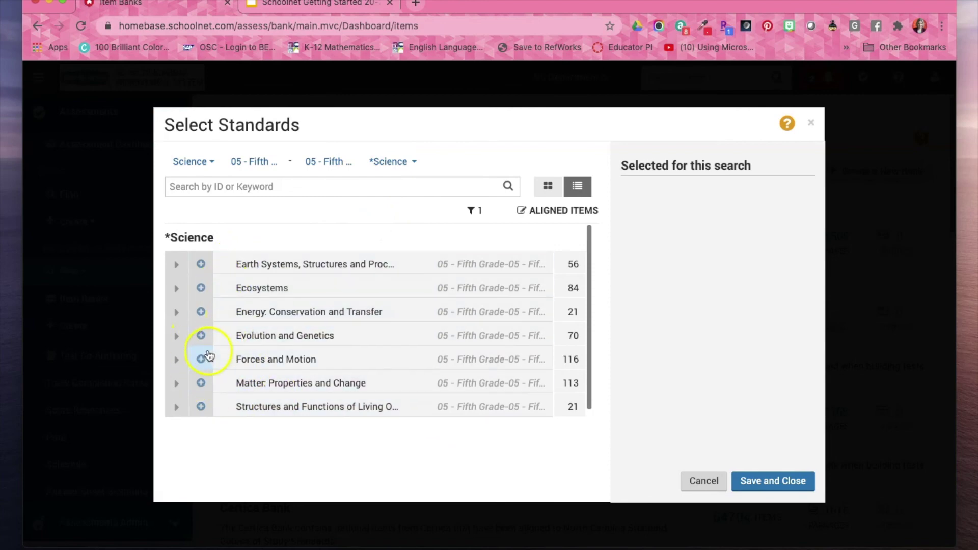
click(176, 383)
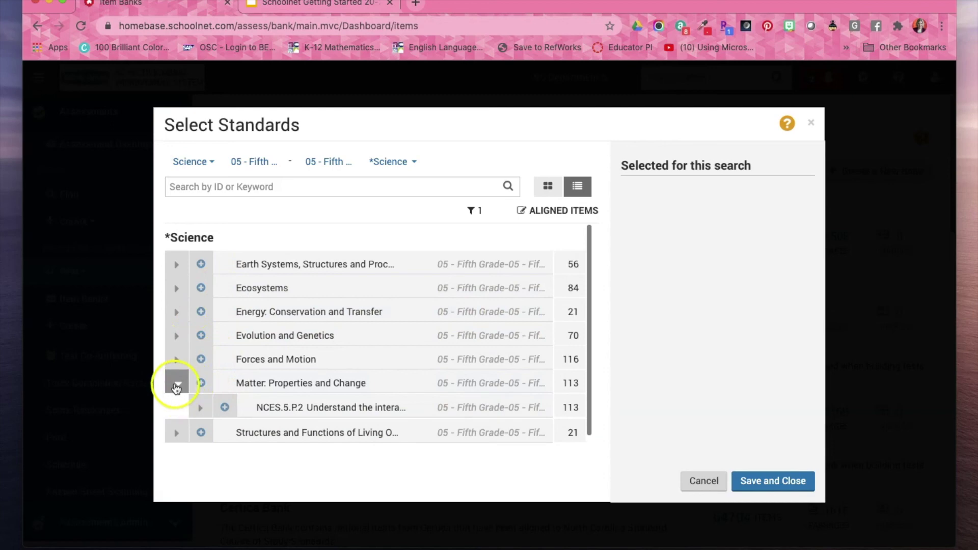
click(201, 409)
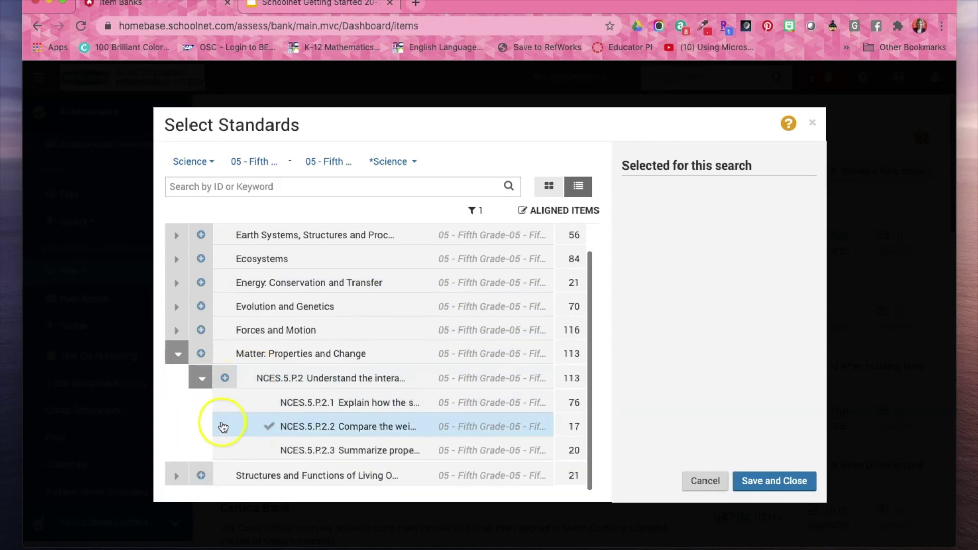
click(245, 406)
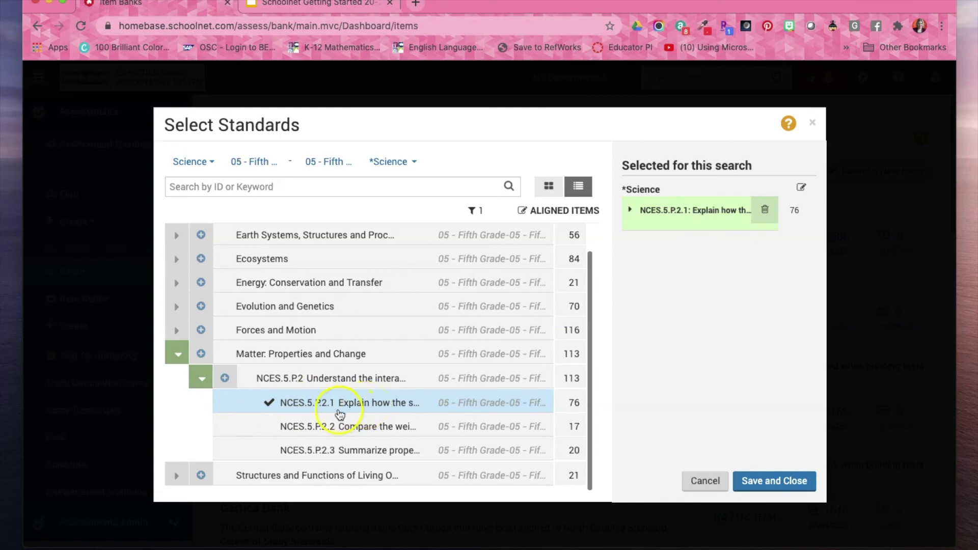
click(744, 479)
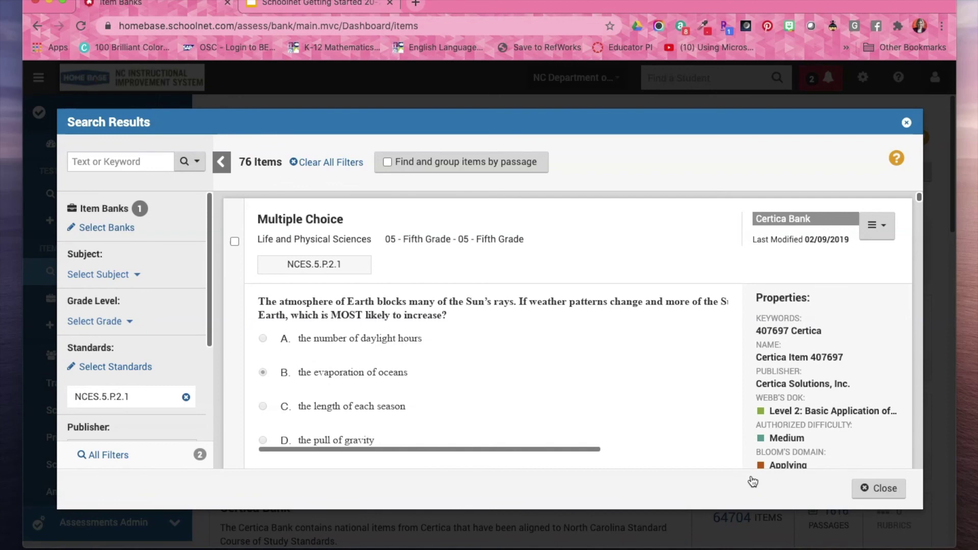
click(772, 365)
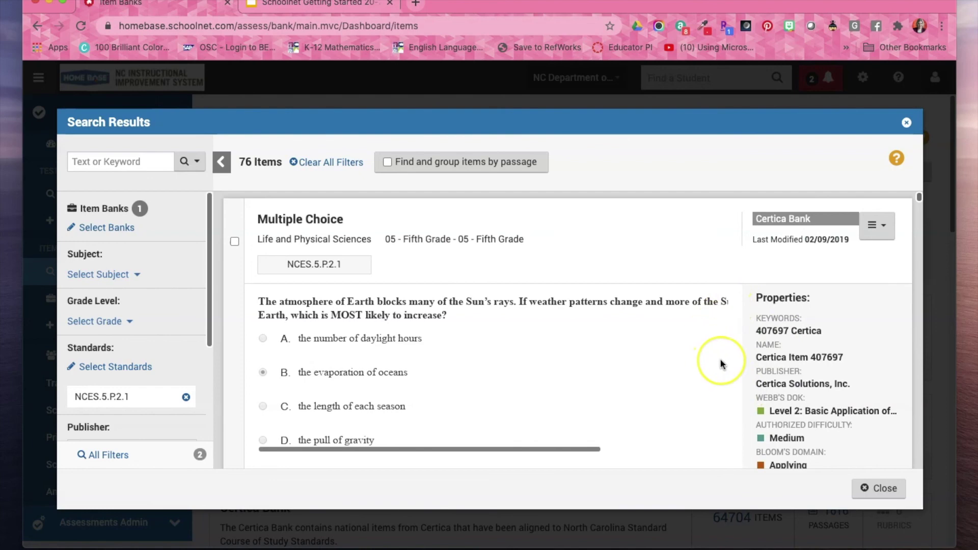
scroll(720, 364, down, 3)
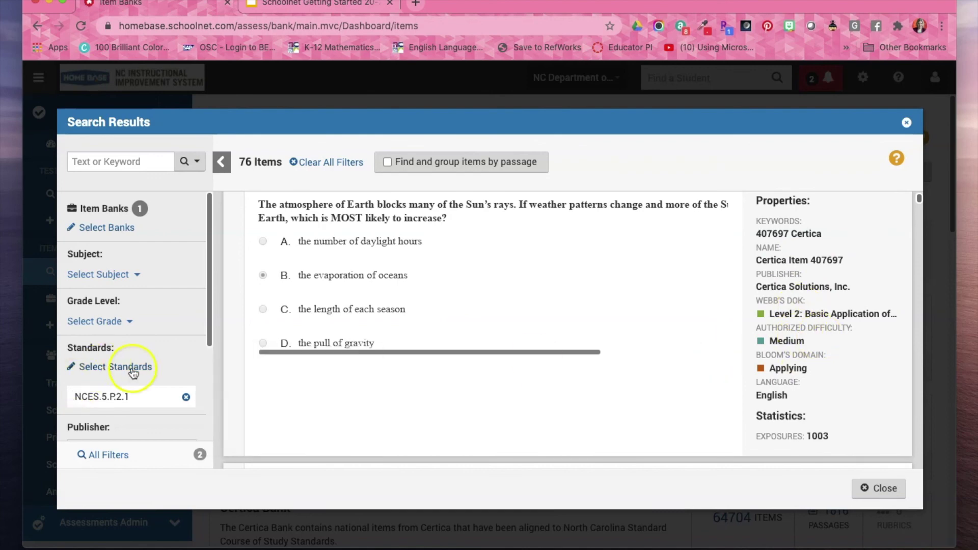
scroll(140, 373, down, 3)
scroll(163, 364, down, 1)
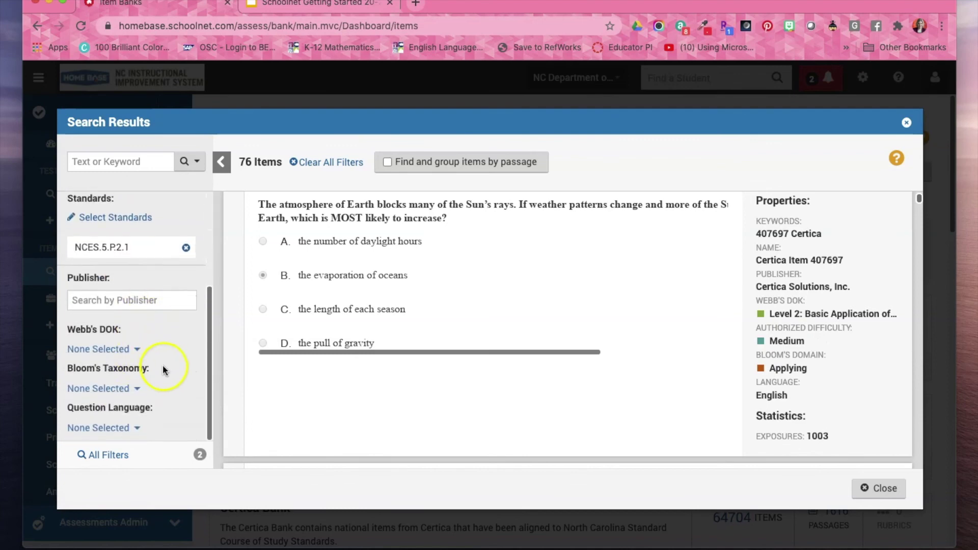
Tick Level 2 and Level 3 in the Webb's DOK filter so 55 items remain.
click(132, 349)
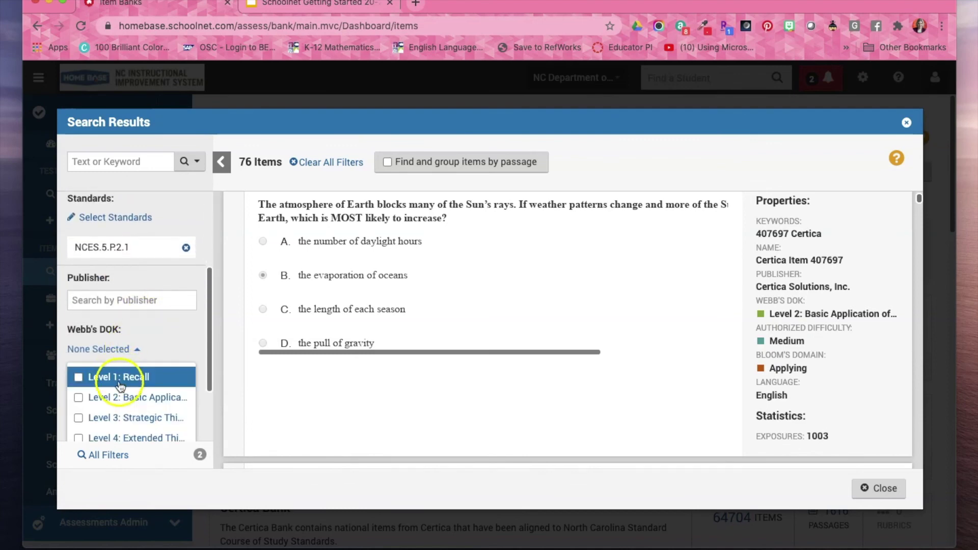
click(78, 400)
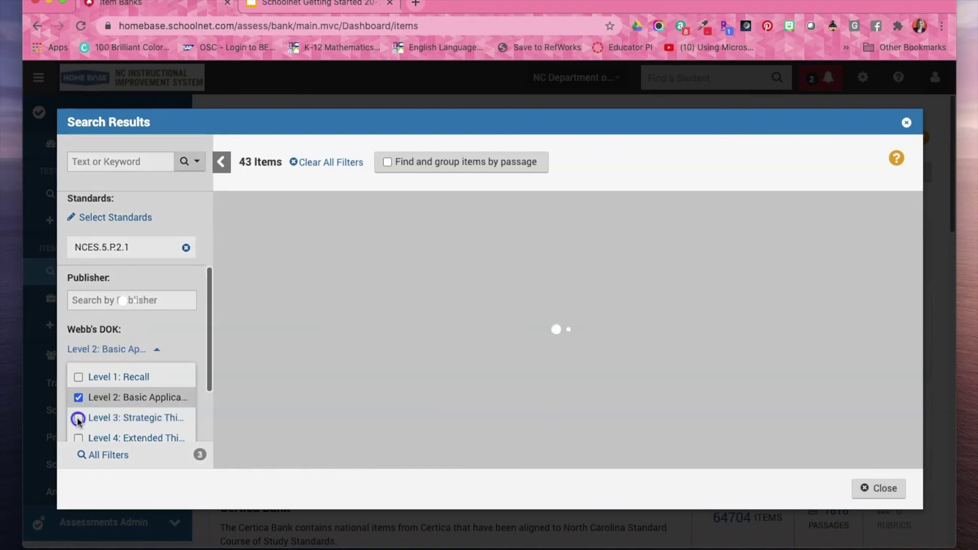
click(109, 351)
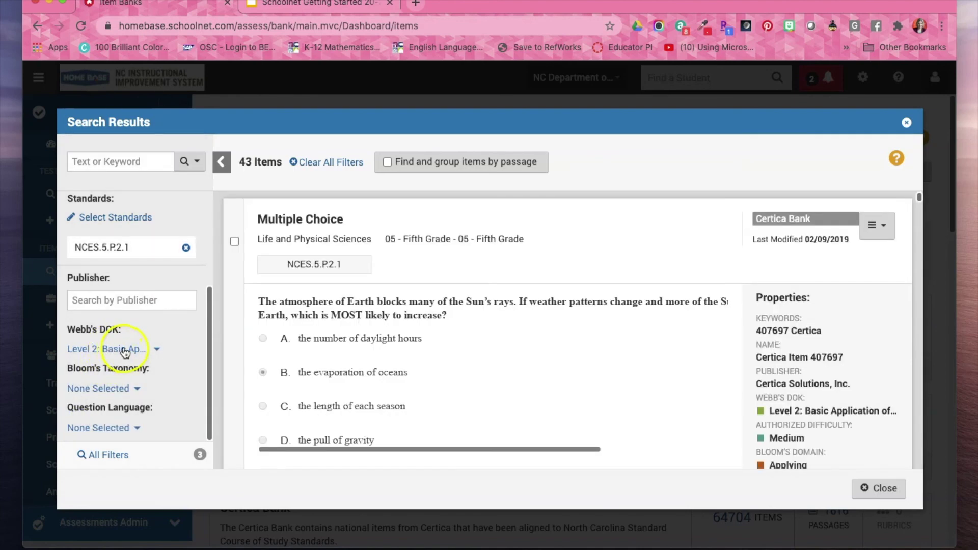
click(124, 349)
click(80, 418)
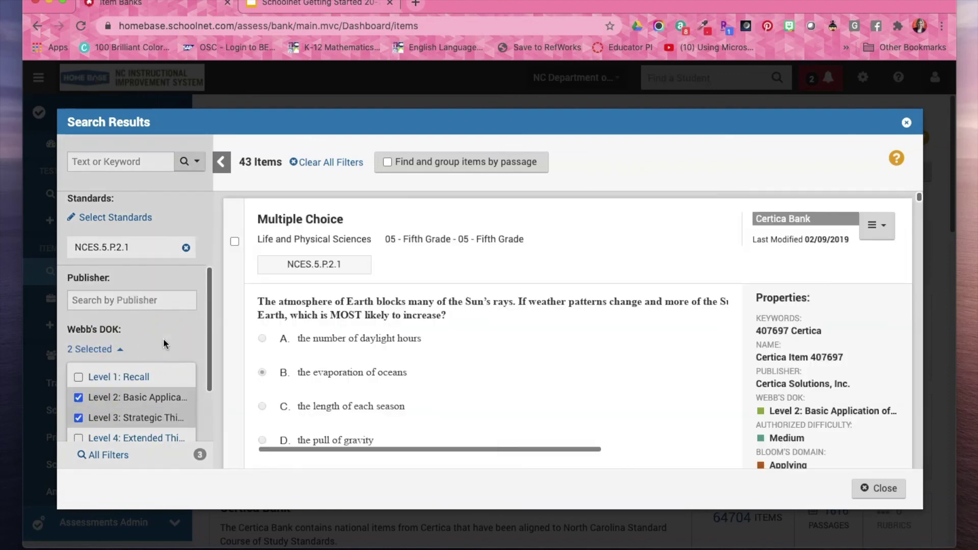
click(163, 338)
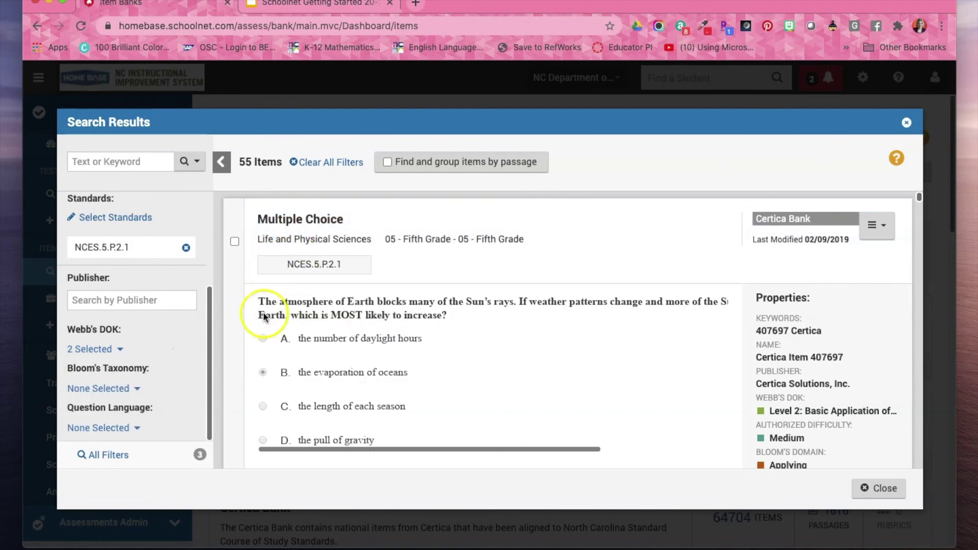
Select the first three result items, including the water droplet question.
click(234, 241)
scroll(238, 245, down, 2)
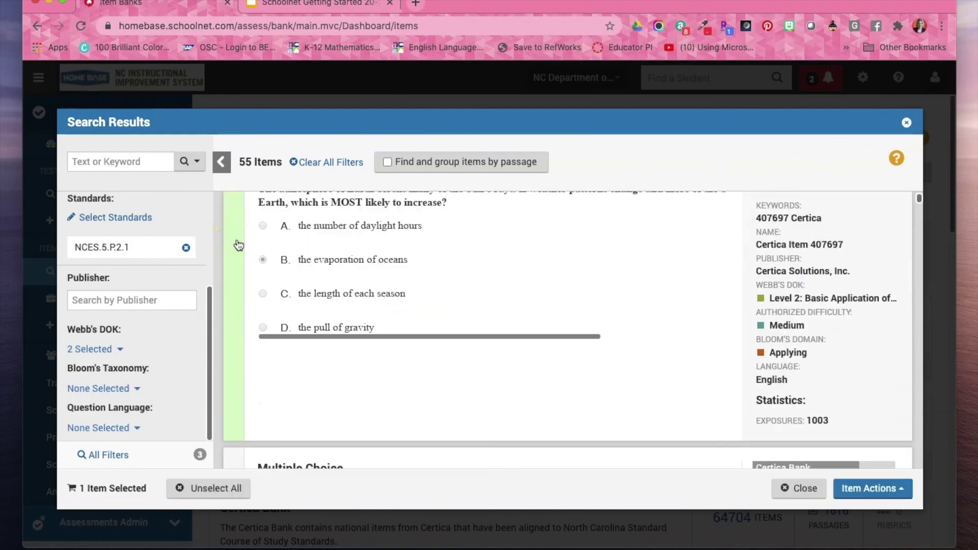
click(234, 430)
scroll(235, 432, down, 3)
scroll(239, 418, down, 5)
click(235, 358)
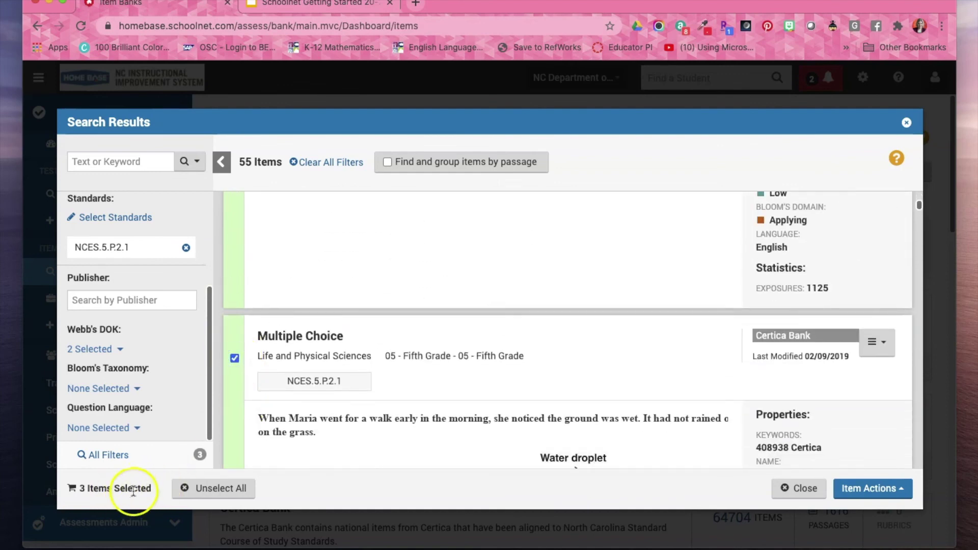
Show the Item Actions Add to Test option, then close the Search Results window.
click(888, 488)
click(881, 443)
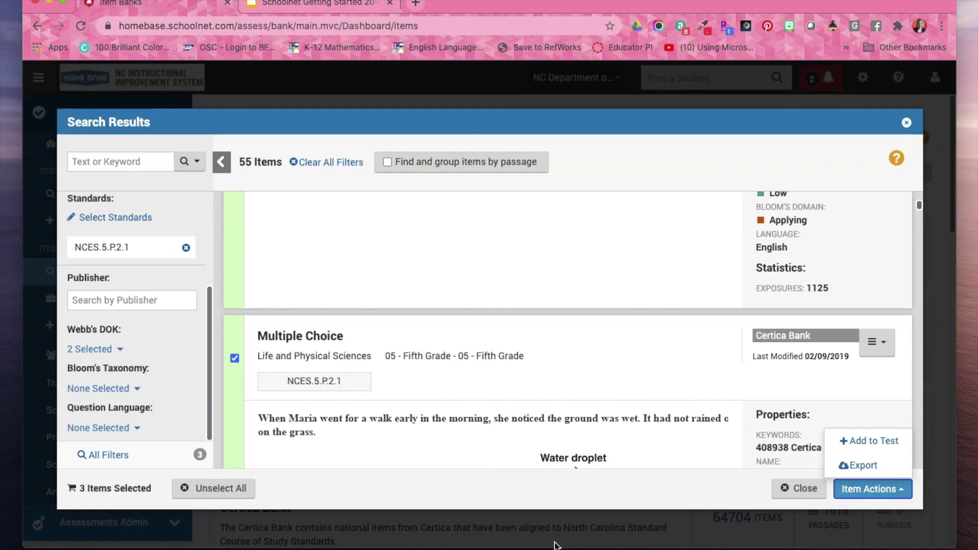
click(906, 123)
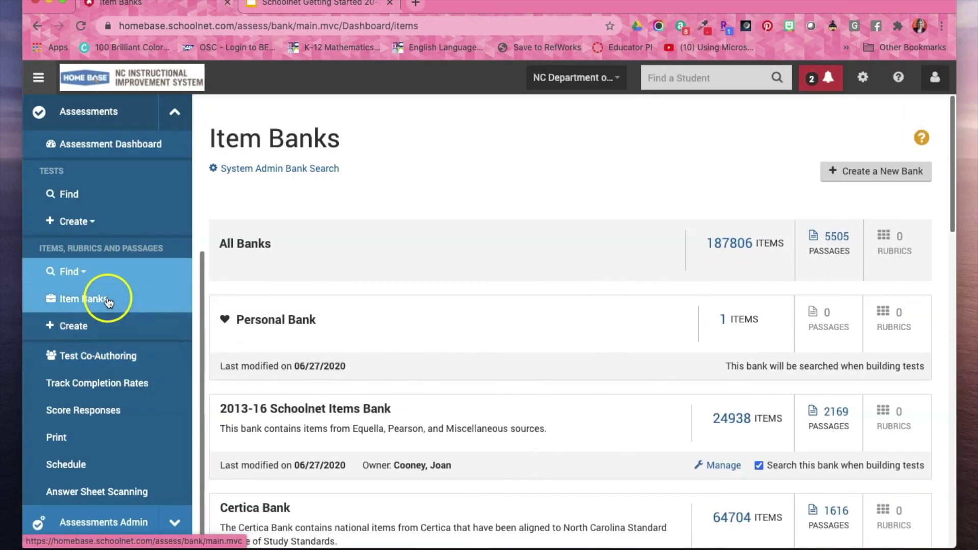
Start a Passages and Linked Items search and bring up its standards picker.
click(80, 274)
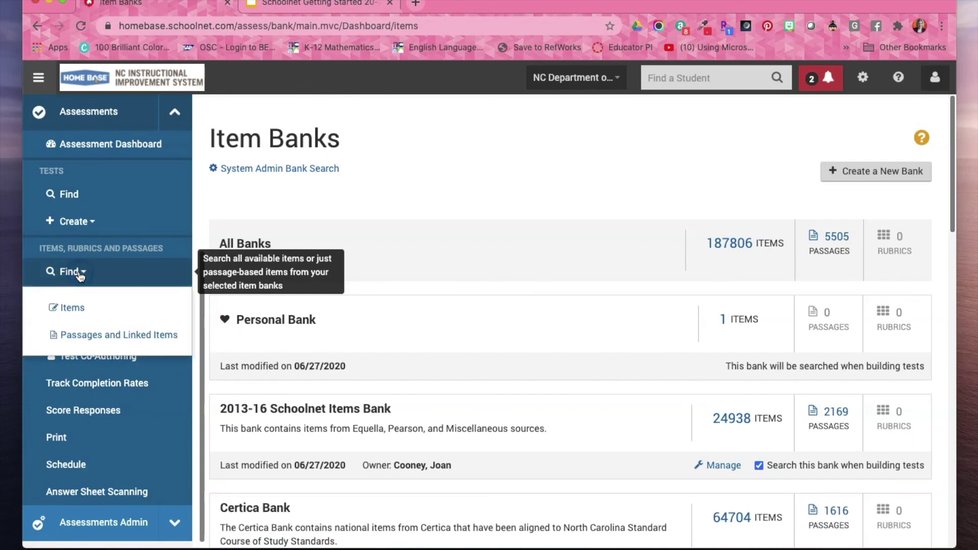
click(93, 340)
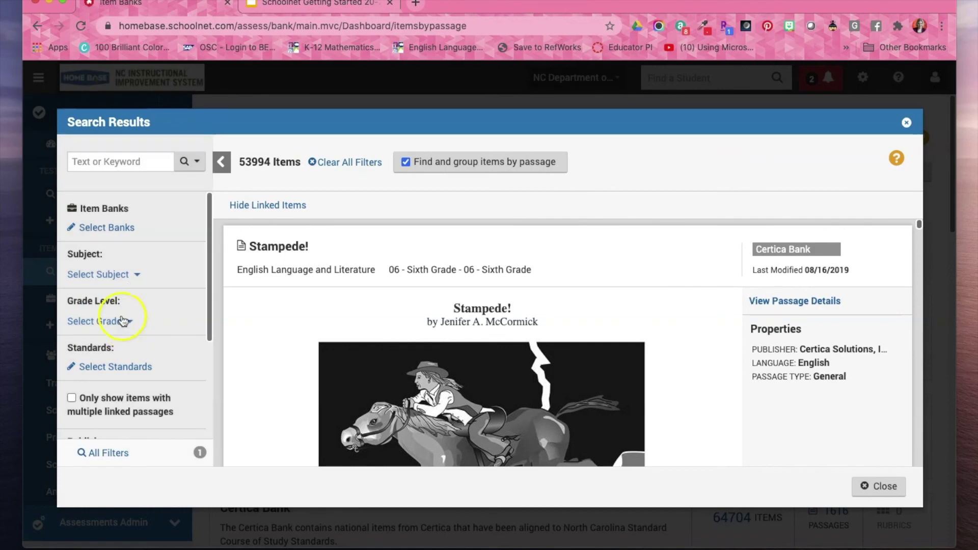
click(122, 364)
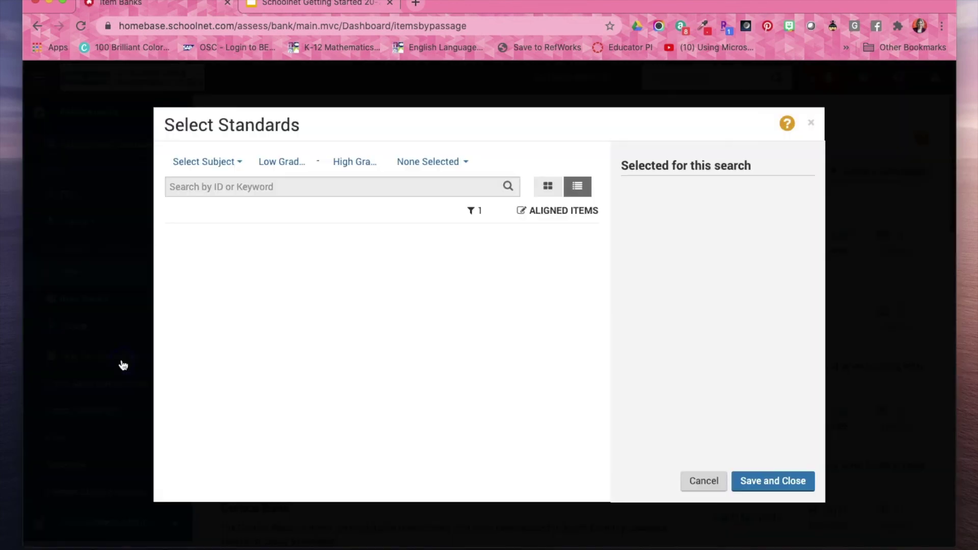
Choose English Language Arts, grade 07, and Reading standards RI.7.1 and RI.7.2, then save.
click(219, 164)
click(232, 227)
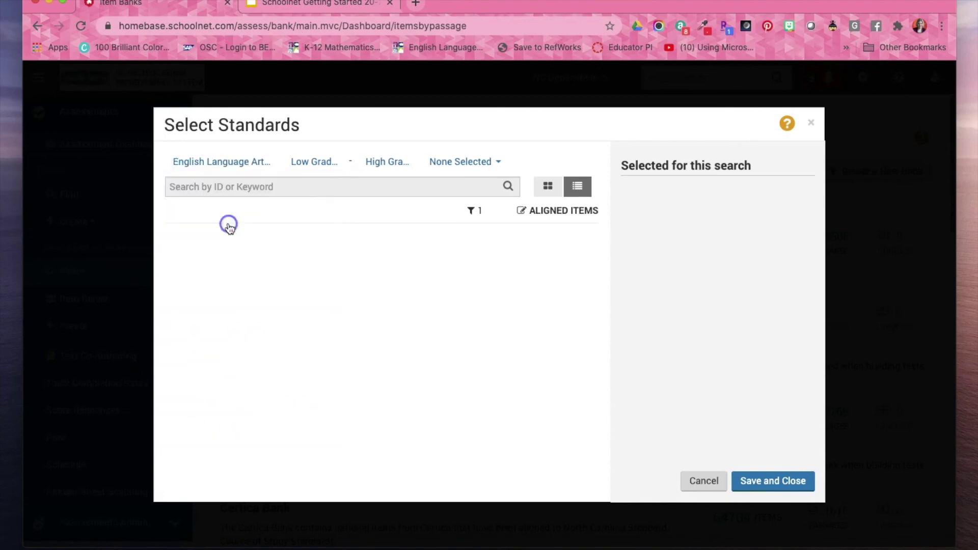
click(315, 160)
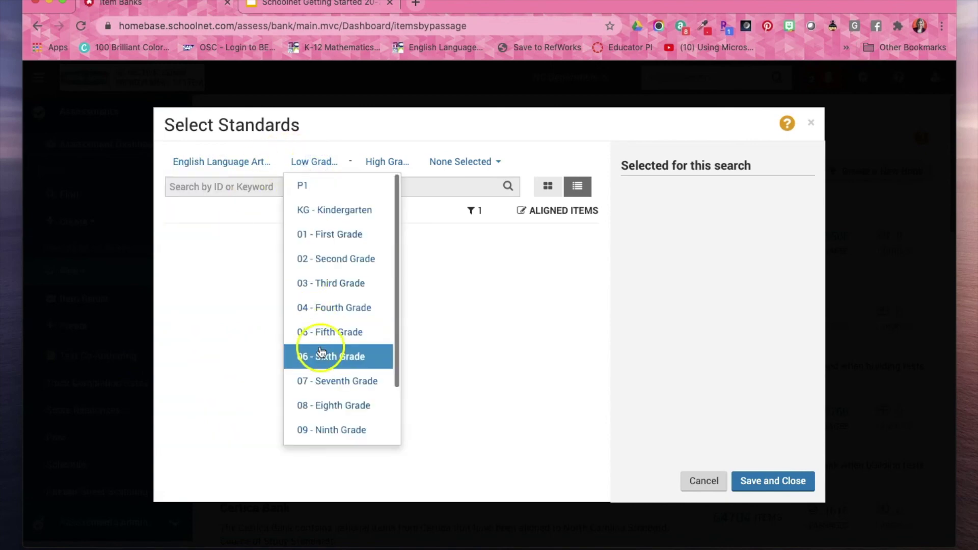
click(332, 379)
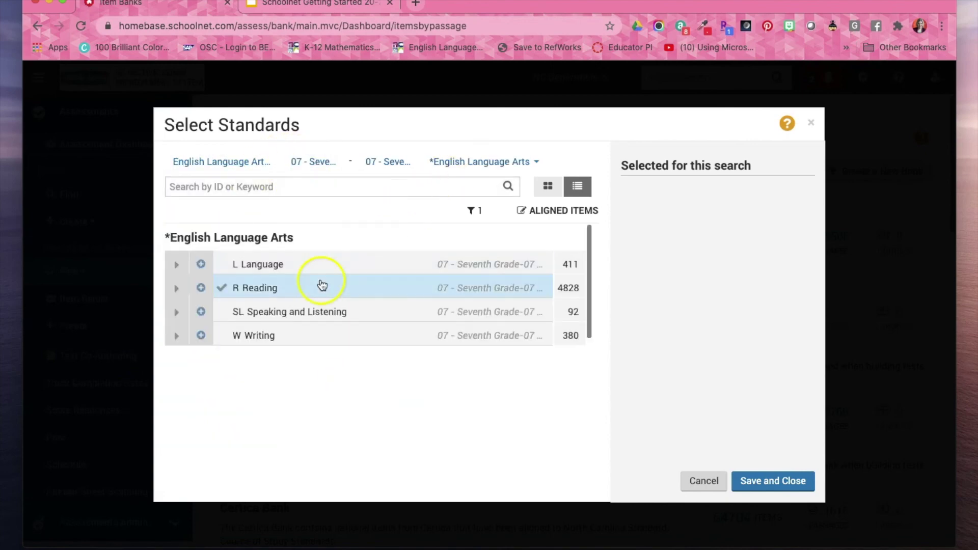
click(174, 289)
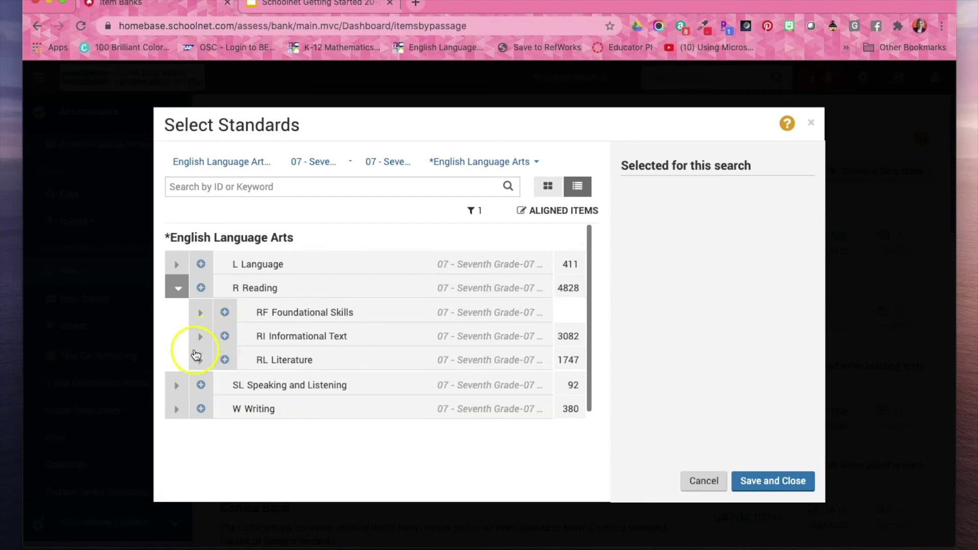
click(201, 336)
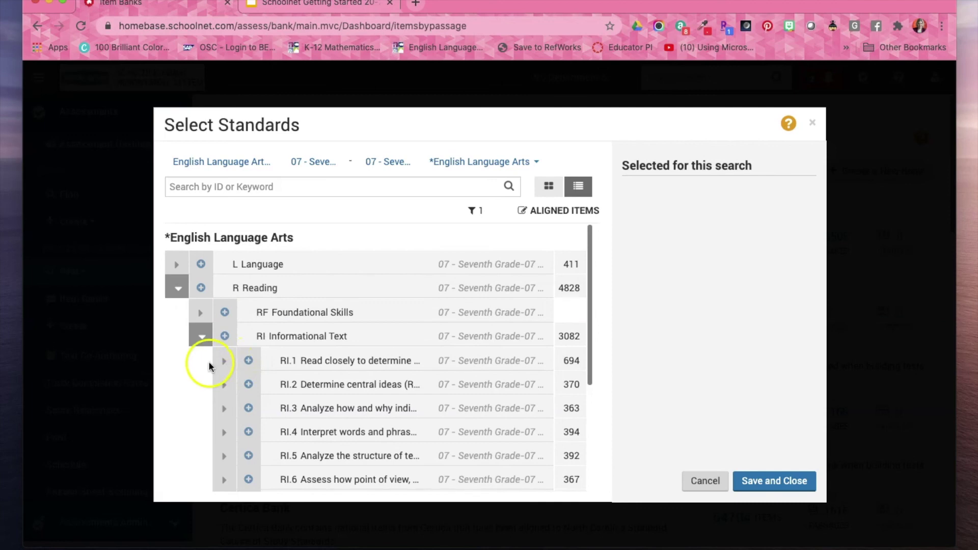
click(223, 360)
click(277, 384)
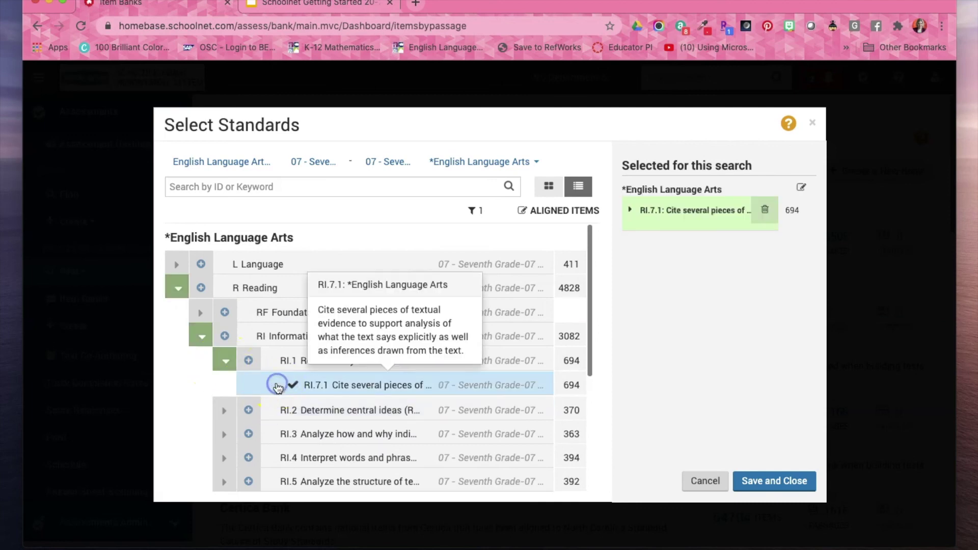
click(225, 410)
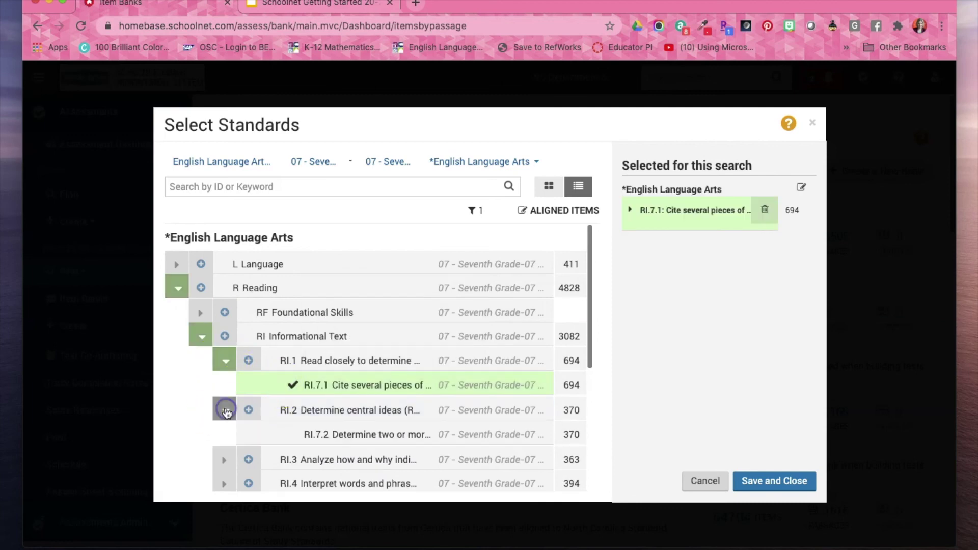
click(265, 434)
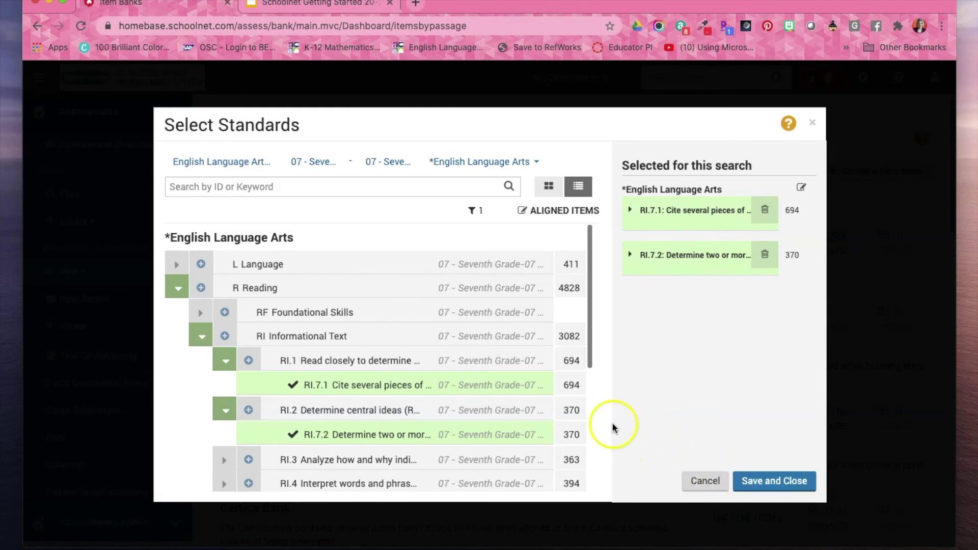
click(776, 482)
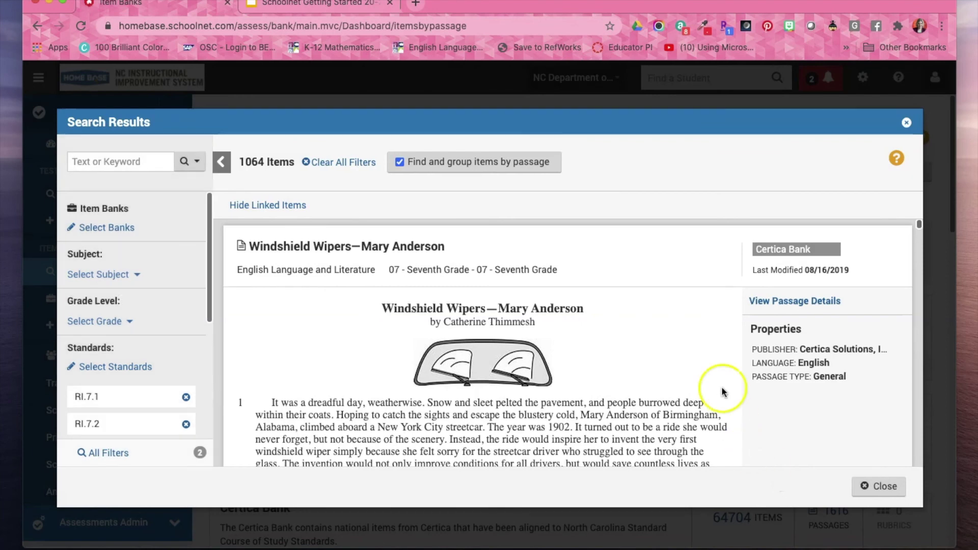
Collapse the Windshield Wipers items and scroll through the Different Eggs, Different Colors linked items.
scroll(685, 371, down, 3)
scroll(685, 372, down, 3)
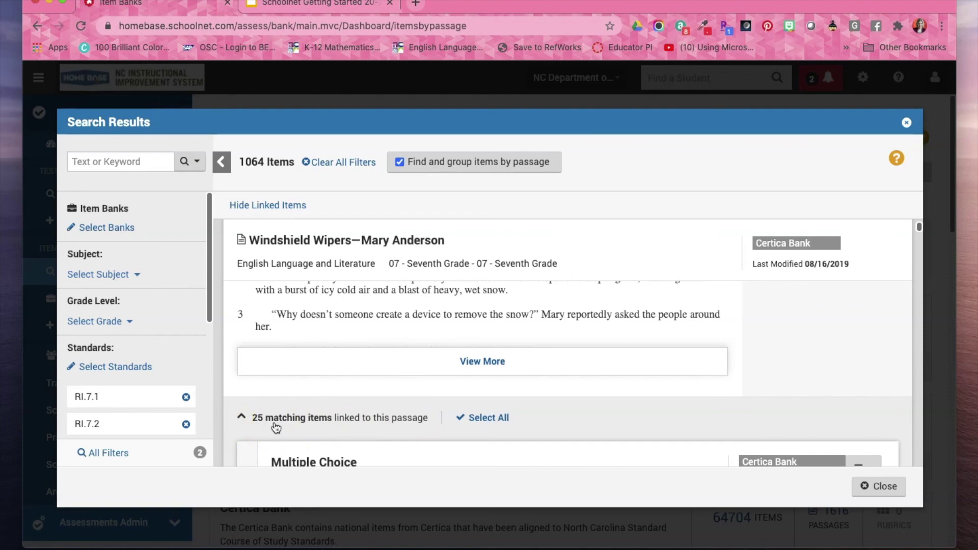
scroll(397, 295, up, 6)
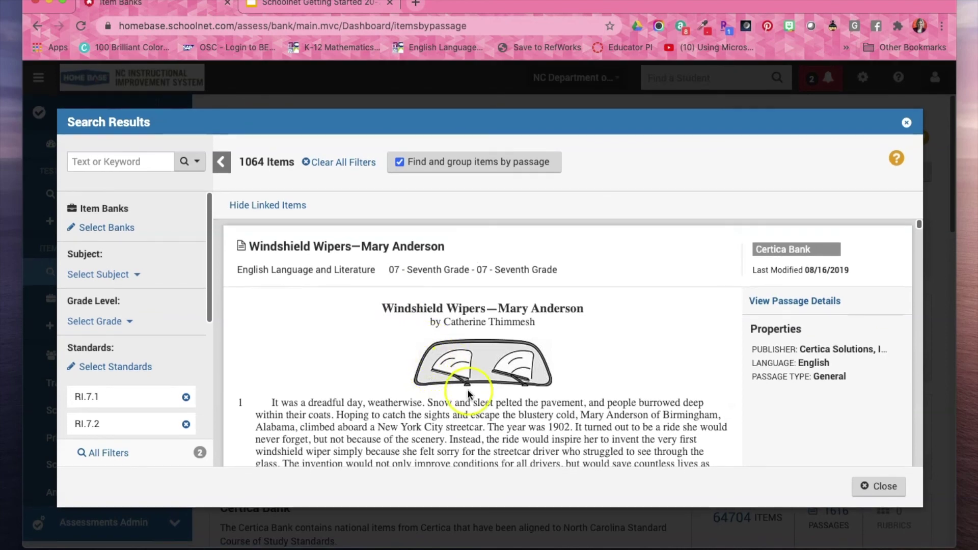
scroll(461, 384, down, 3)
scroll(468, 394, down, 9)
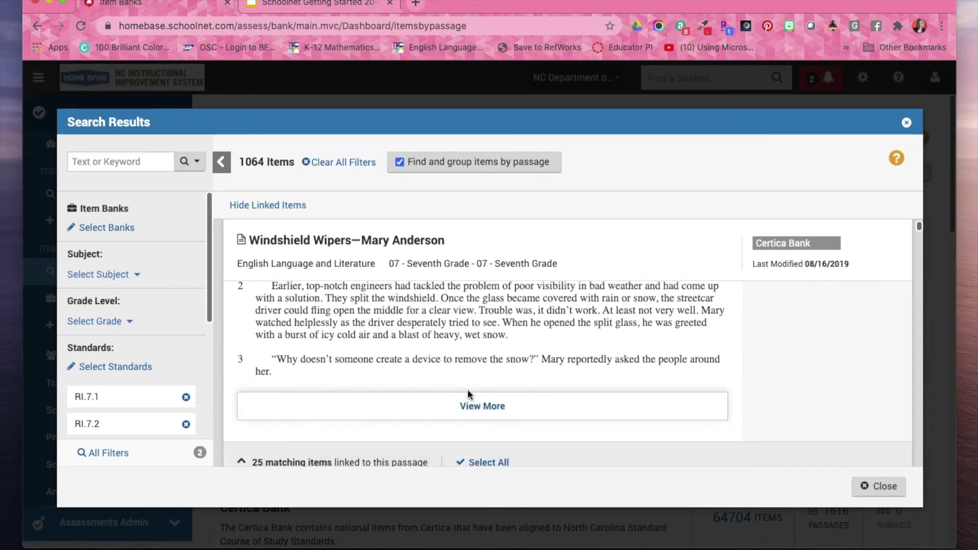
scroll(468, 394, down, 2)
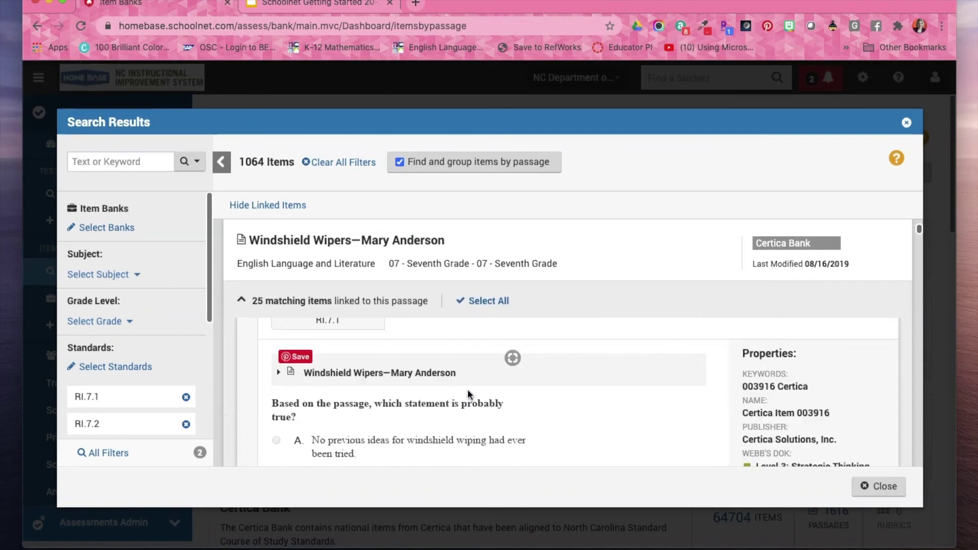
scroll(469, 394, up, 5)
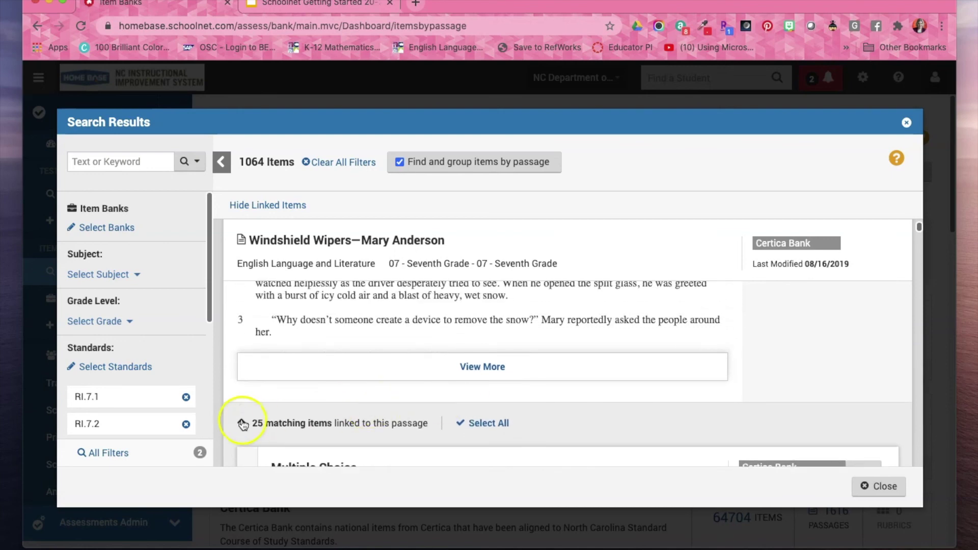
click(242, 422)
scroll(292, 374, down, 5)
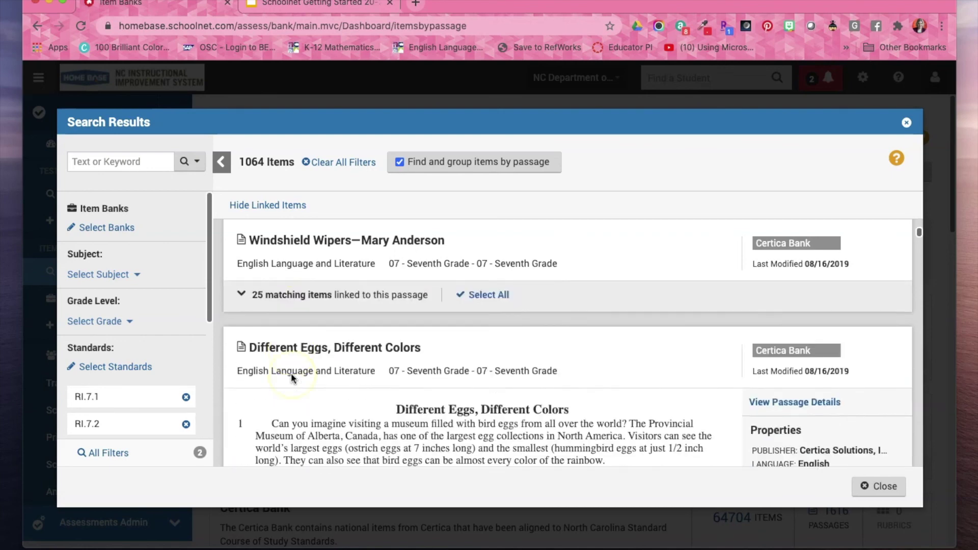
scroll(292, 376, down, 4)
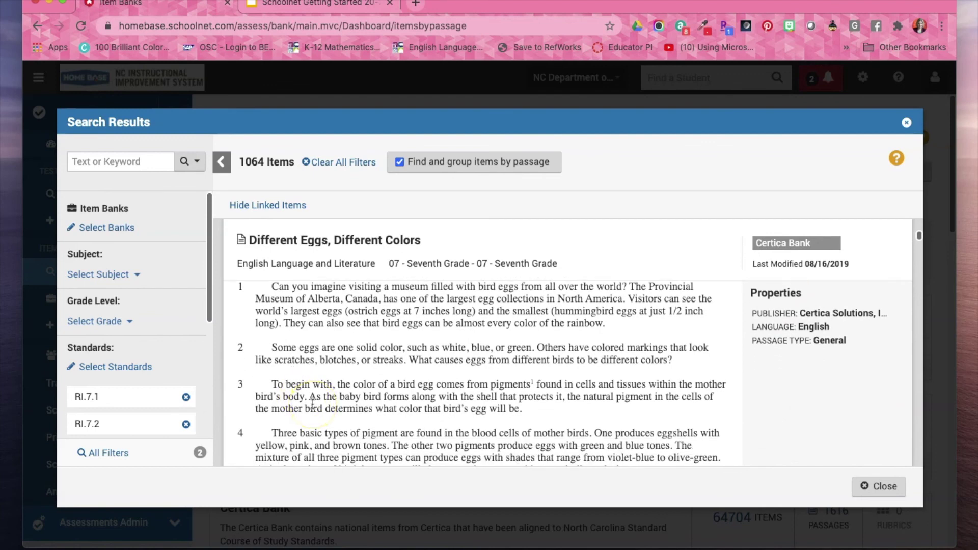
scroll(312, 404, down, 5)
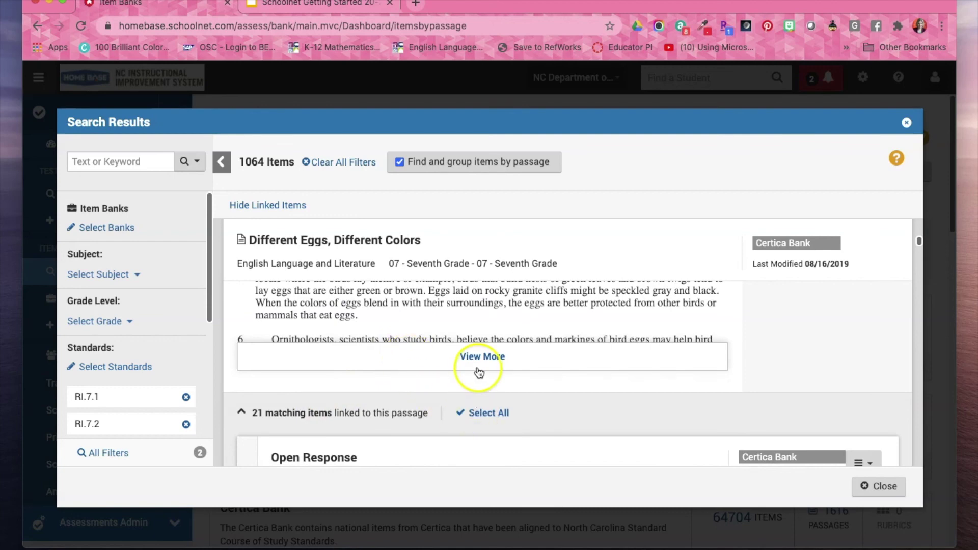
scroll(390, 425, down, 2)
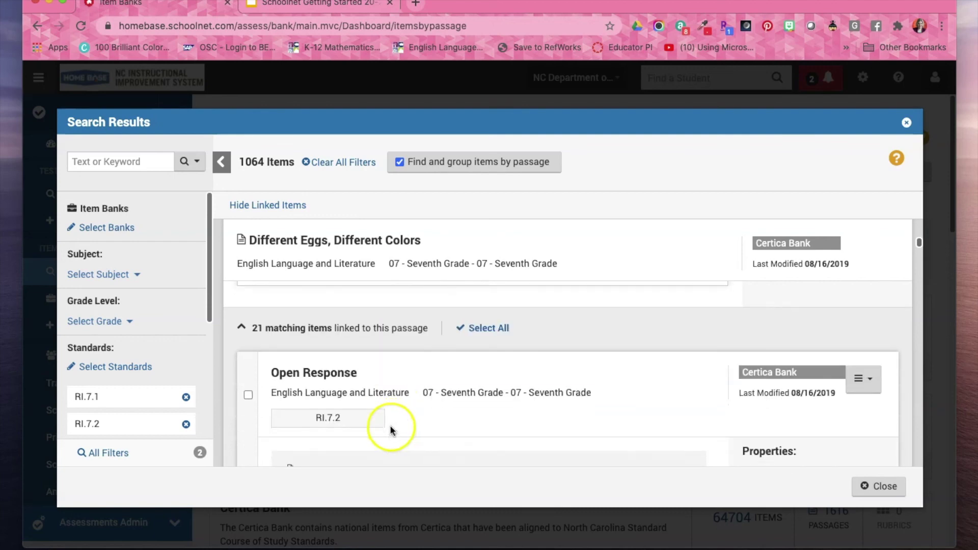
scroll(396, 383, down, 5)
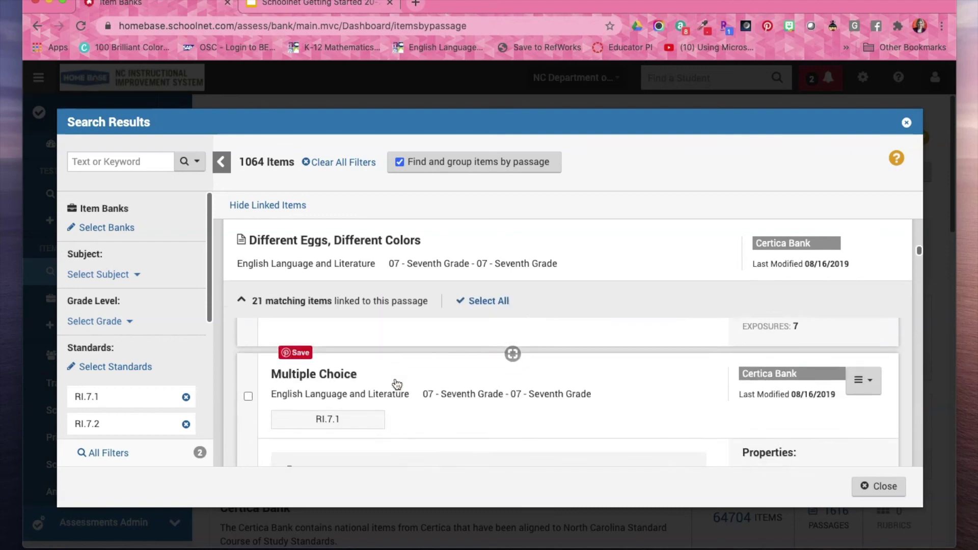
scroll(397, 383, down, 1)
scroll(397, 385, up, 15)
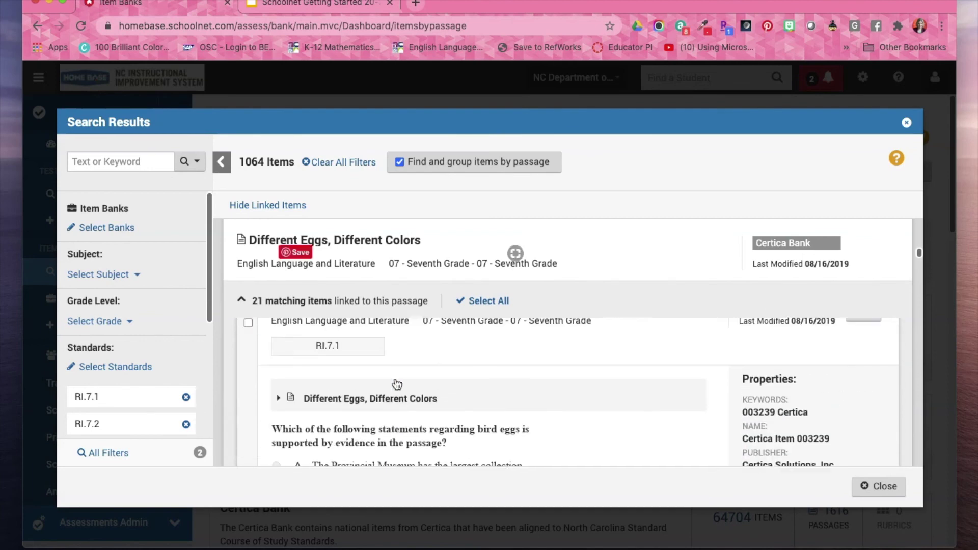
scroll(397, 385, down, 2)
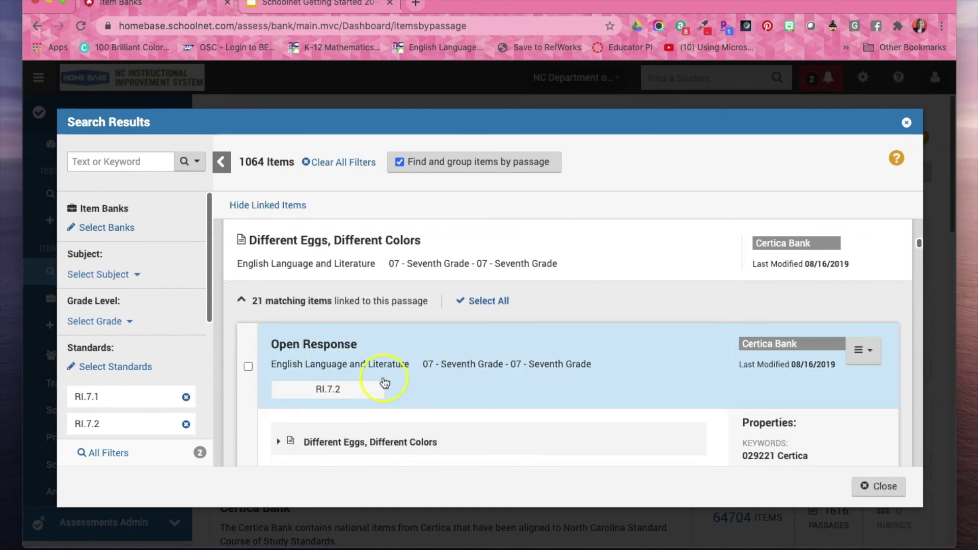
scroll(249, 369, down, 8)
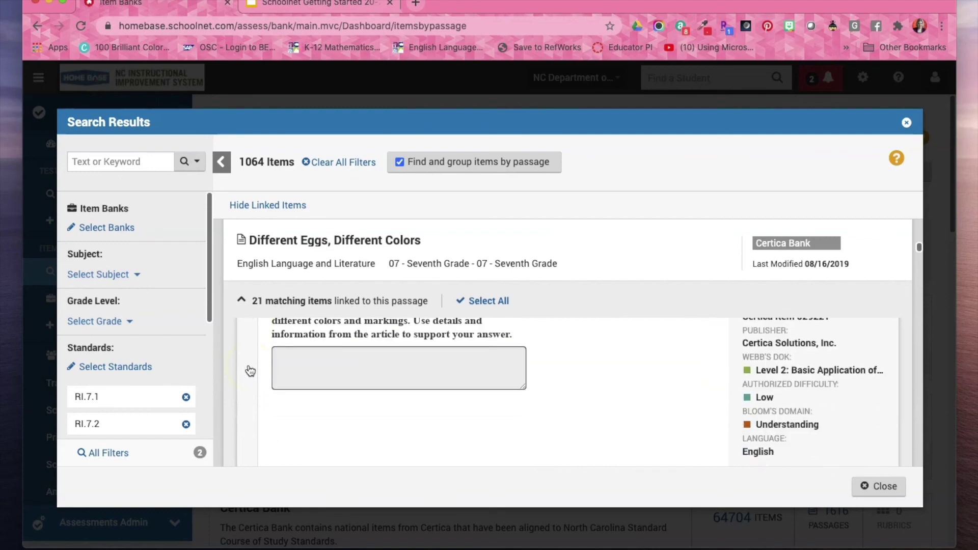
Select the first three Multiple Choice items, including 003227 and 003237.
click(247, 380)
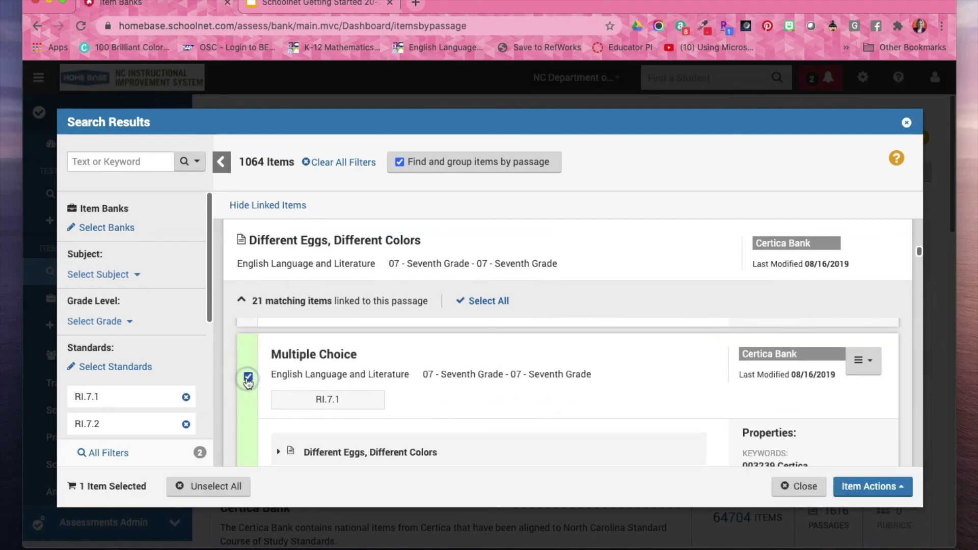
scroll(247, 382, down, 3)
scroll(248, 383, up, 2)
scroll(248, 383, up, 1)
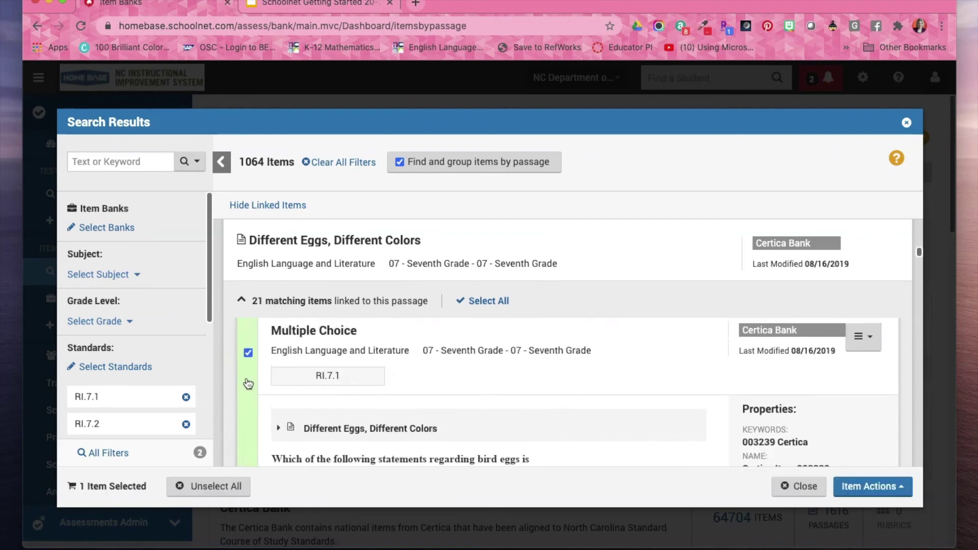
scroll(248, 383, down, 8)
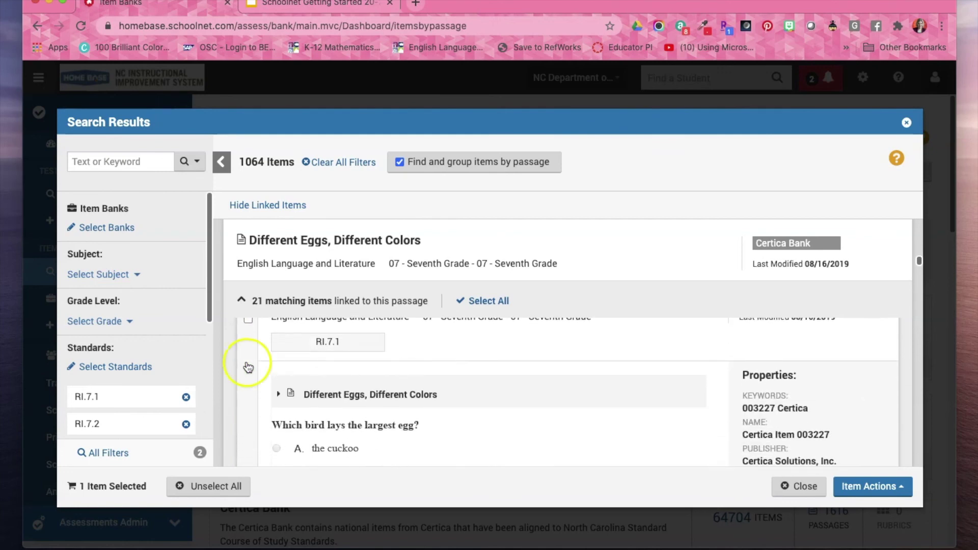
click(249, 324)
scroll(249, 331, down, 5)
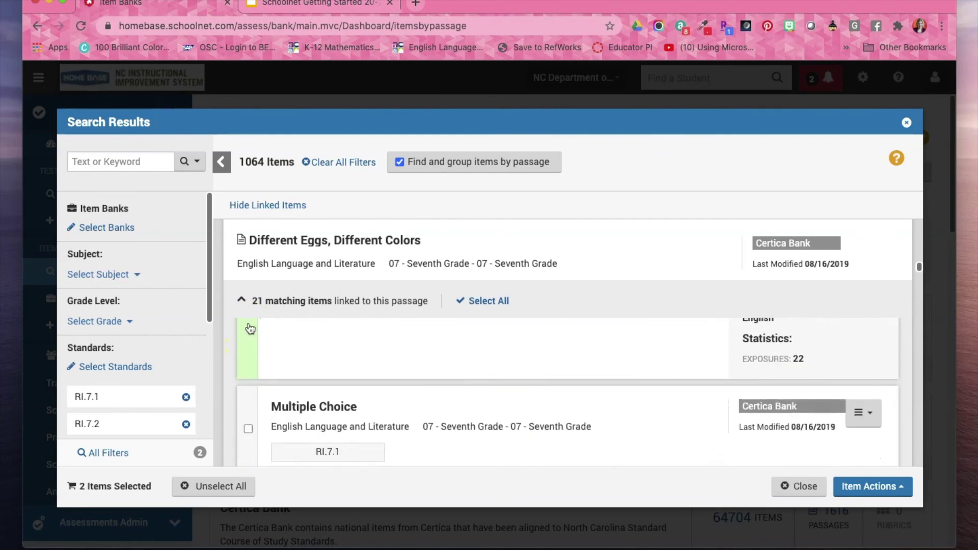
click(250, 344)
scroll(251, 347, down, 5)
scroll(251, 348, up, 3)
scroll(251, 348, down, 6)
scroll(252, 348, down, 4)
Select three more Multiple Choice items, including RI.7.2 ones, and show the Item Actions menu.
click(251, 340)
scroll(251, 342, down, 5)
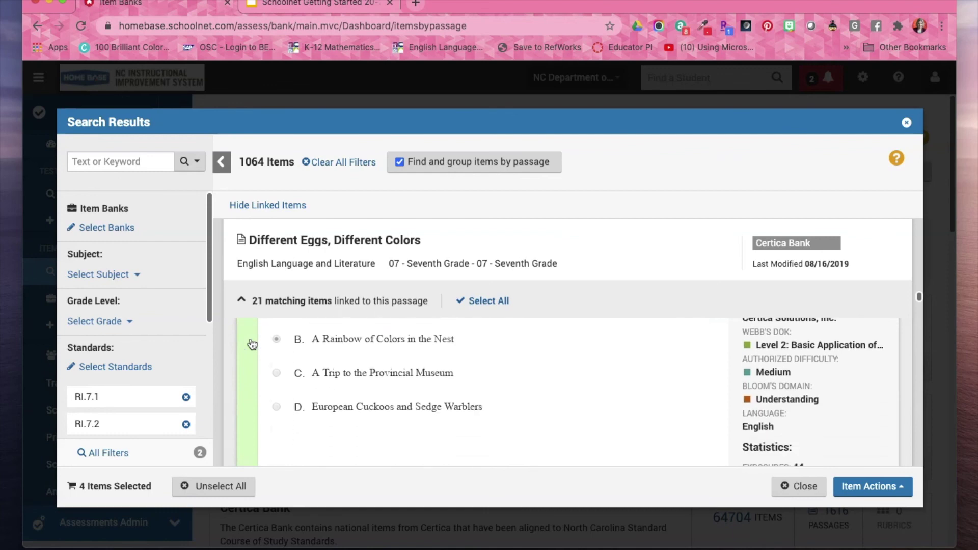
scroll(259, 410, down, 8)
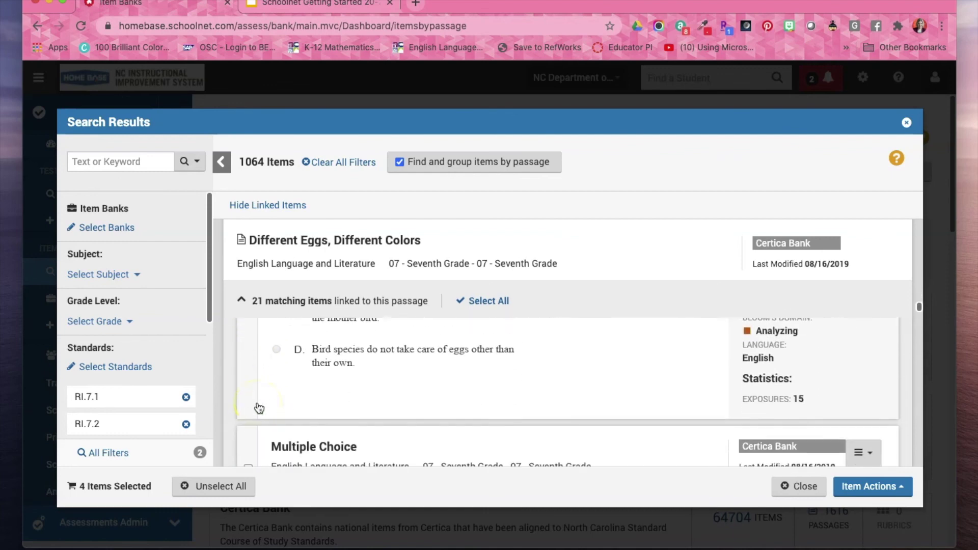
scroll(259, 407, down, 8)
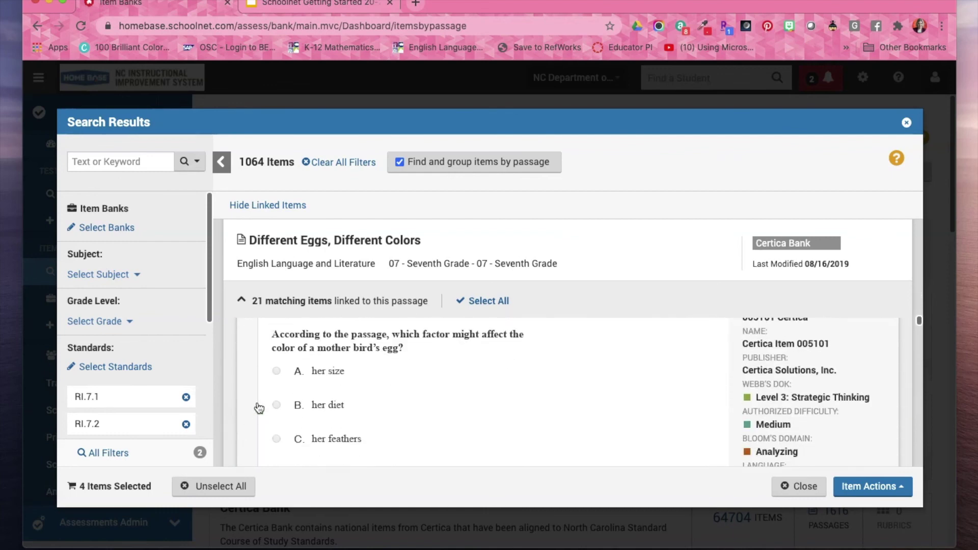
scroll(259, 408, down, 8)
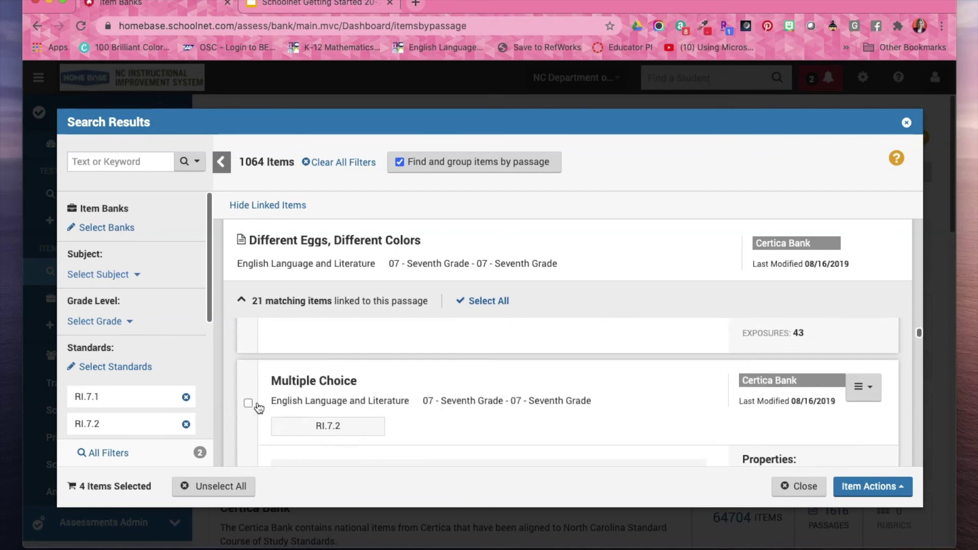
click(248, 326)
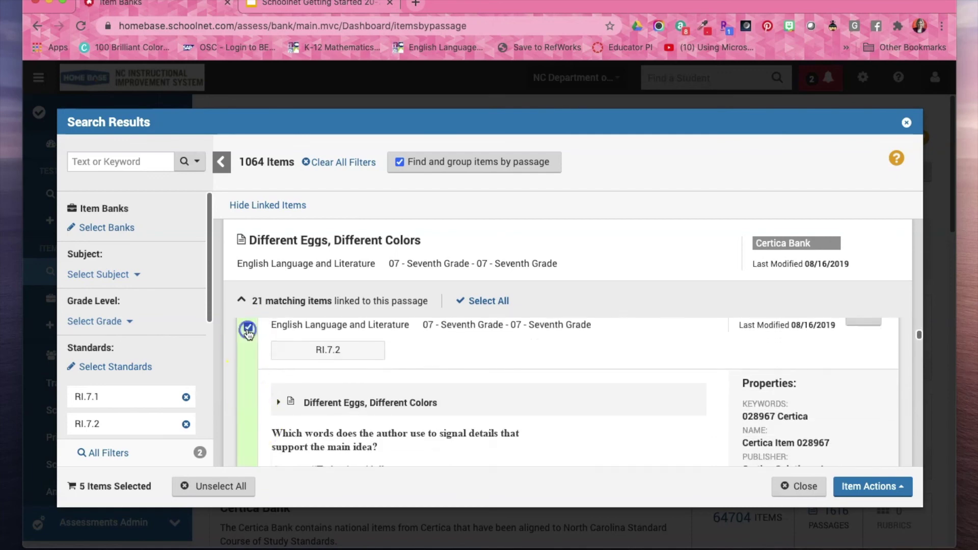
scroll(268, 387, down, 5)
scroll(268, 388, down, 3)
scroll(268, 387, up, 3)
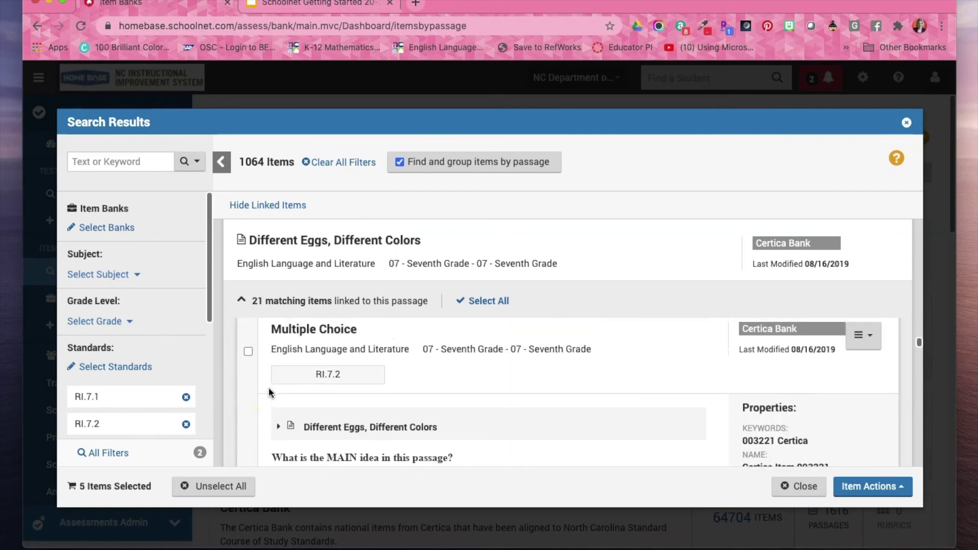
click(248, 352)
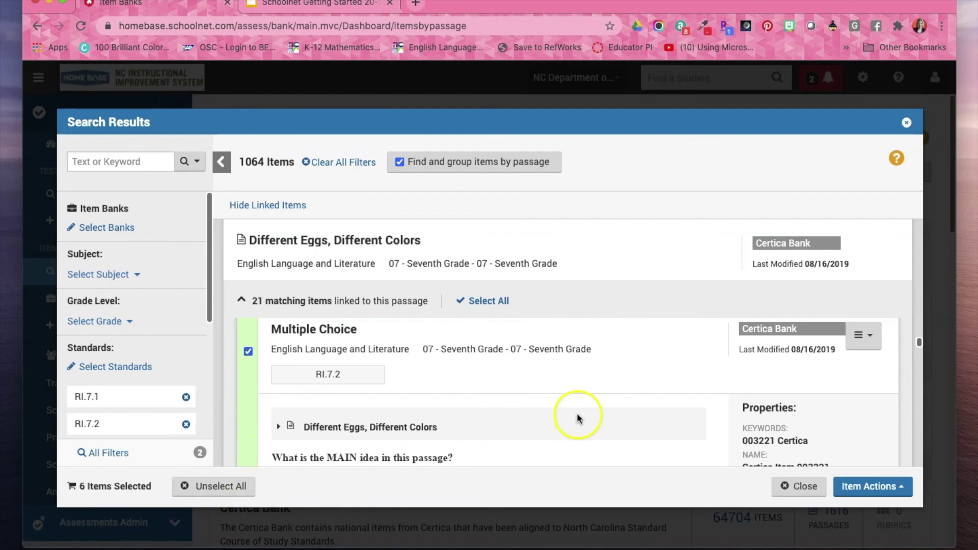
click(876, 487)
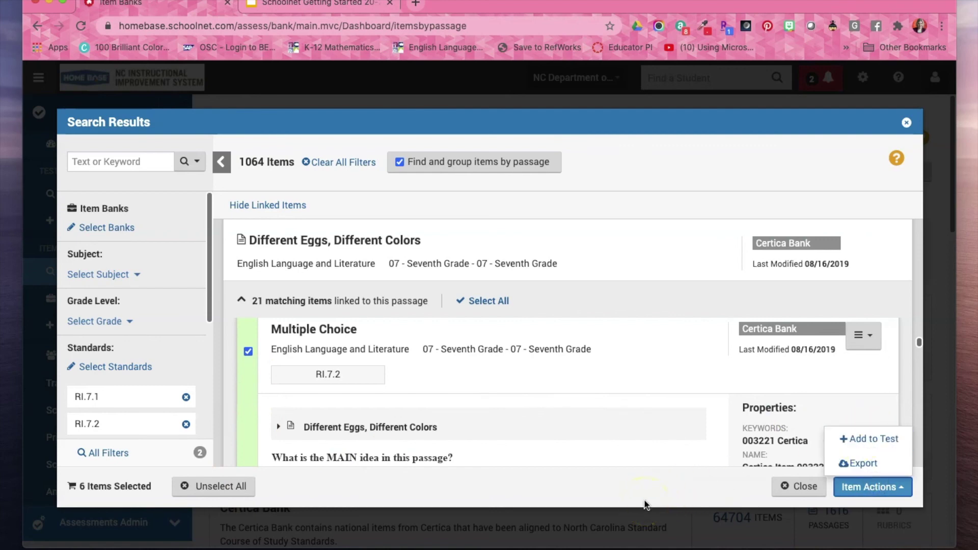
Close the passage search results and go to Test Co-Authoring.
click(907, 125)
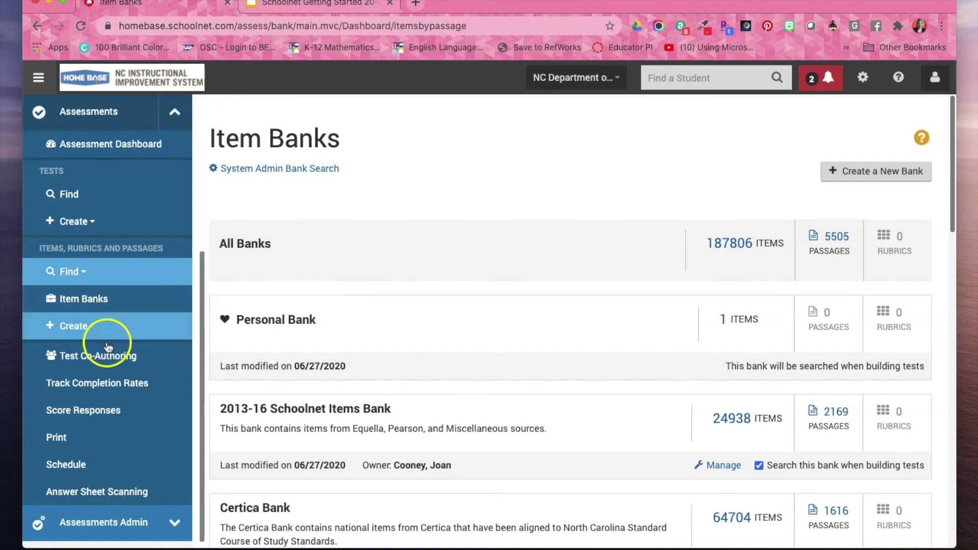
click(111, 367)
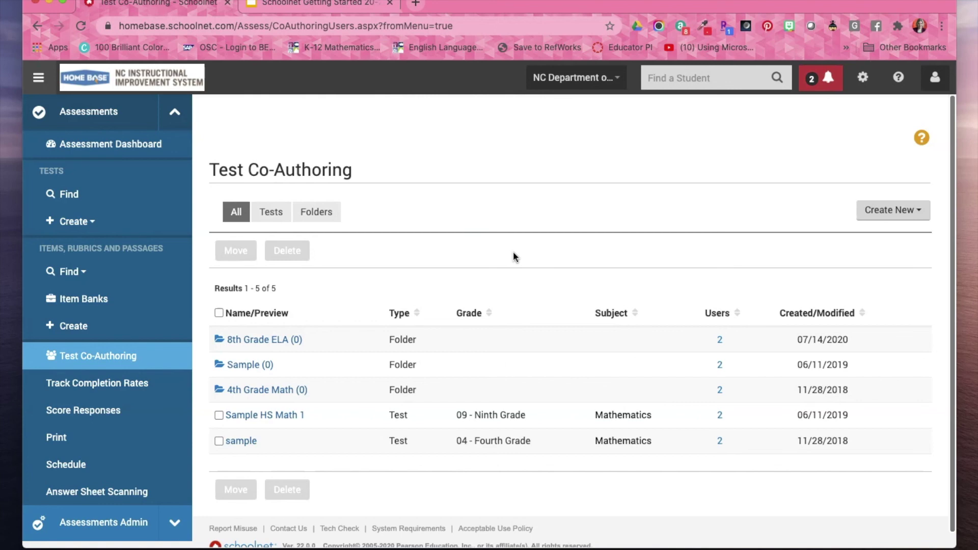
Start a new co-authoring folder named '7th SS Folder'.
click(895, 210)
click(873, 238)
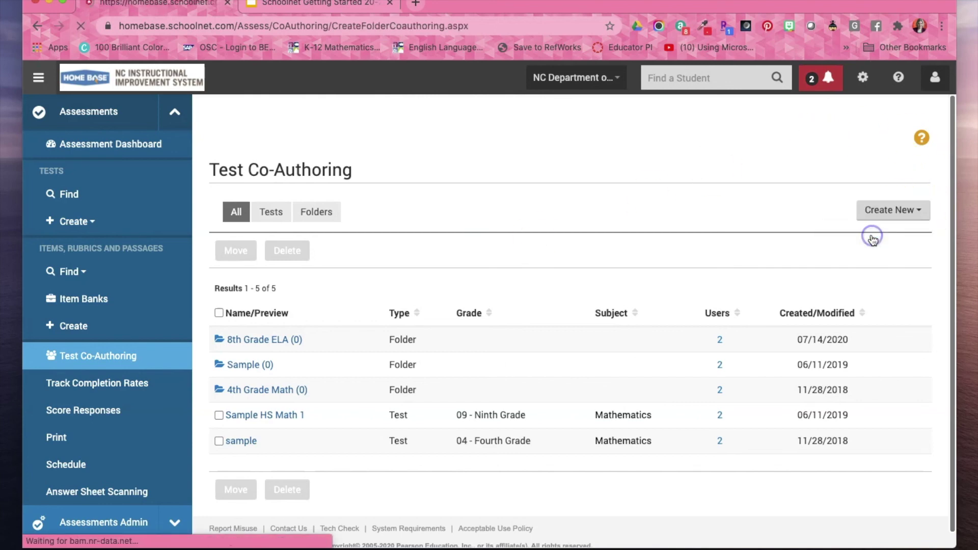
click(410, 193)
text(7t)
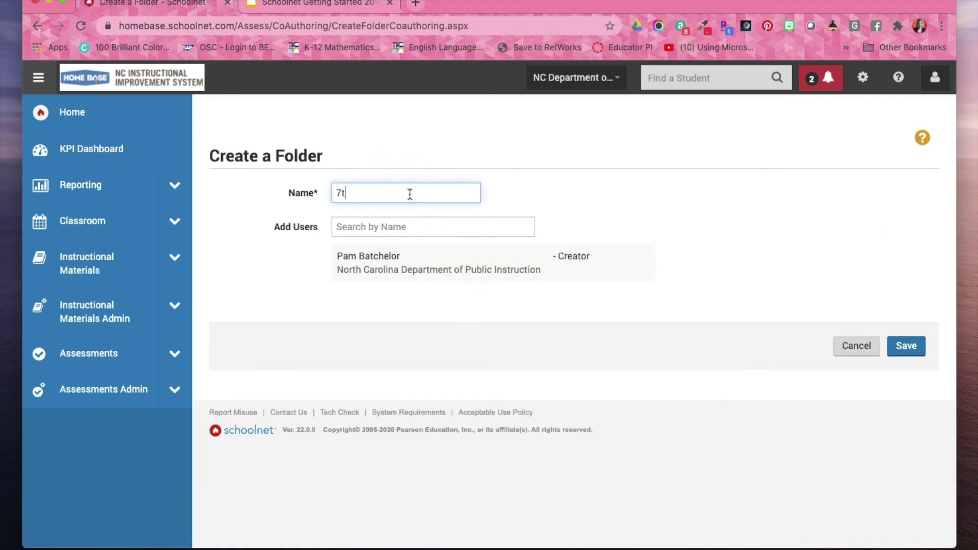
text(h SS Folder)
Add a Johnston County teacher, searched by name, as co-author, save, then open the refreshed folder.
click(397, 225)
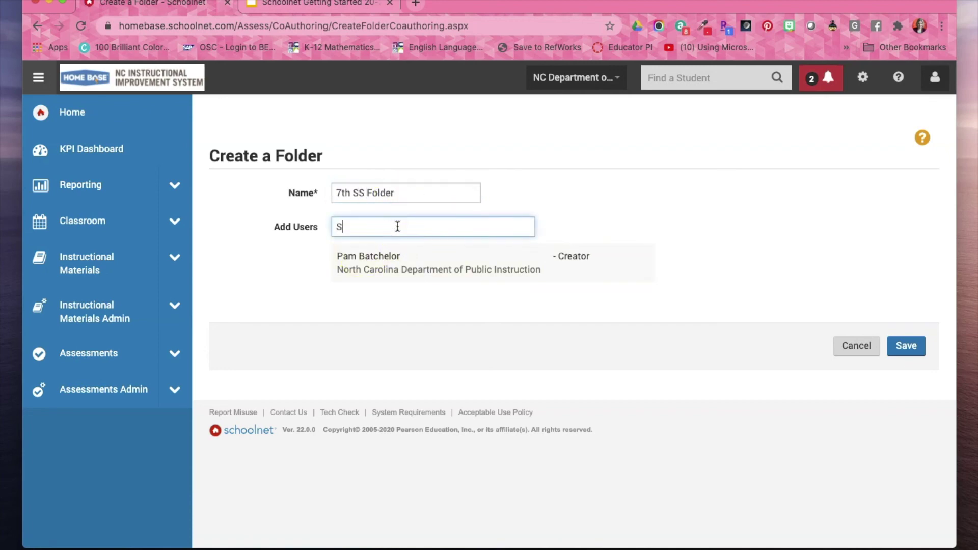
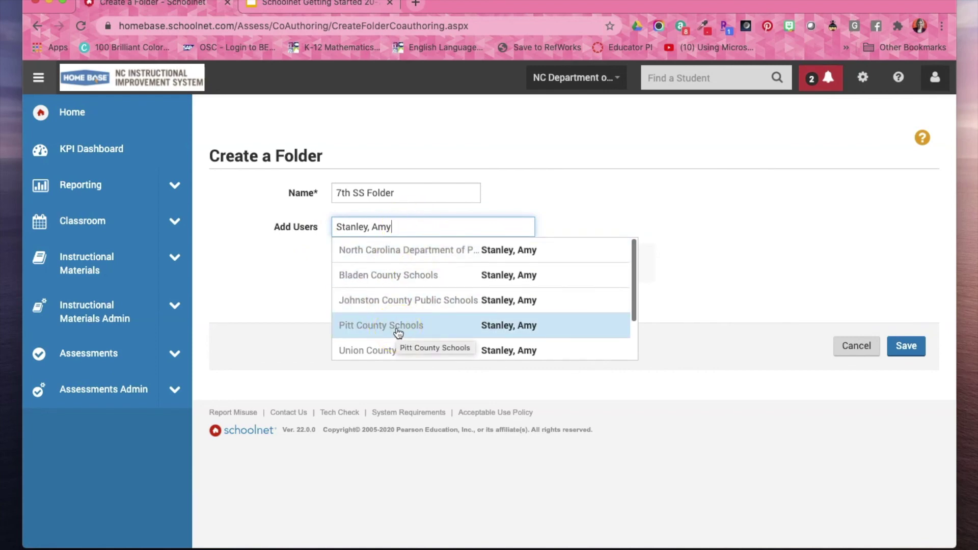
click(416, 304)
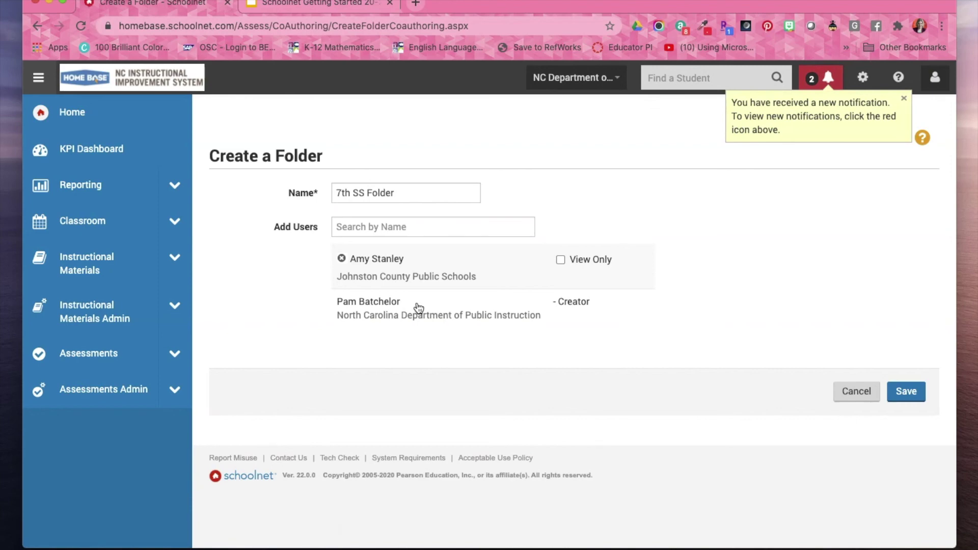
click(906, 393)
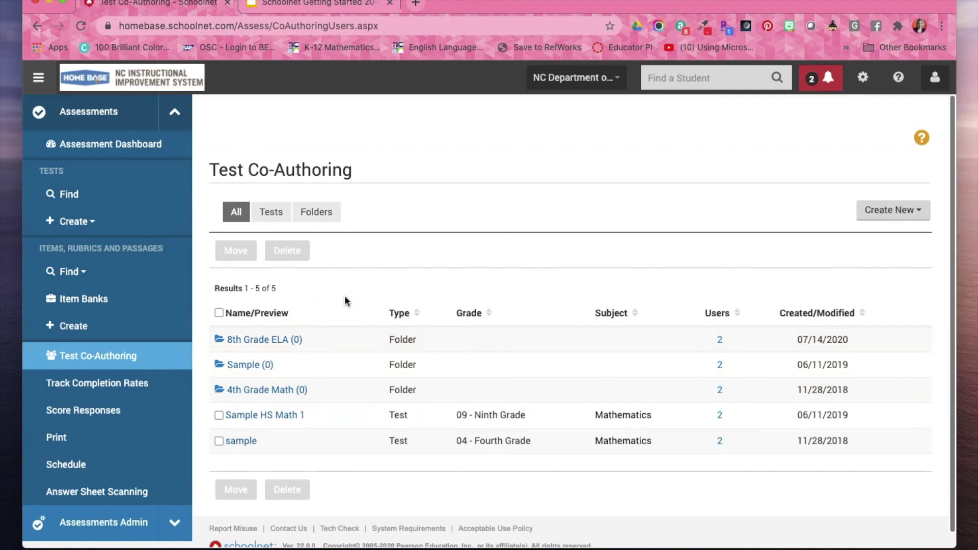
click(81, 27)
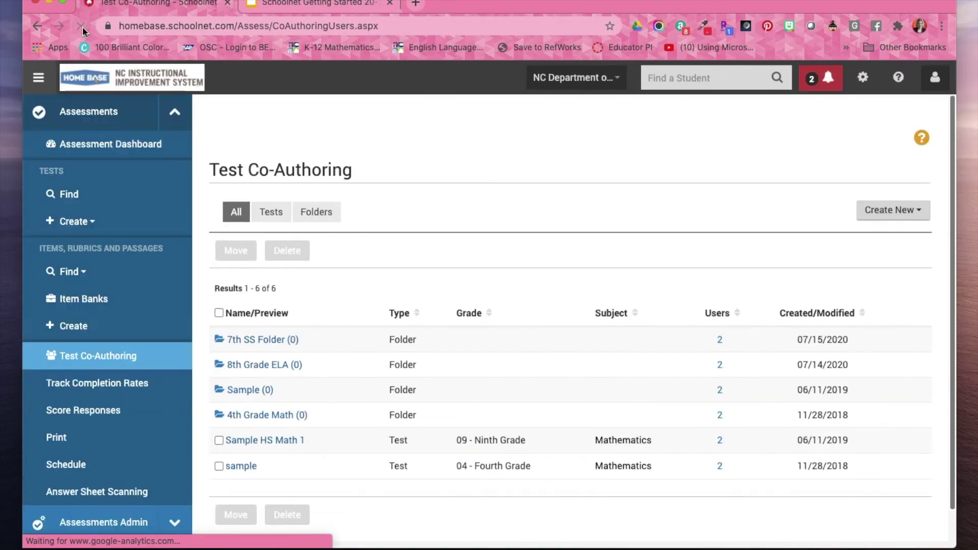
click(271, 341)
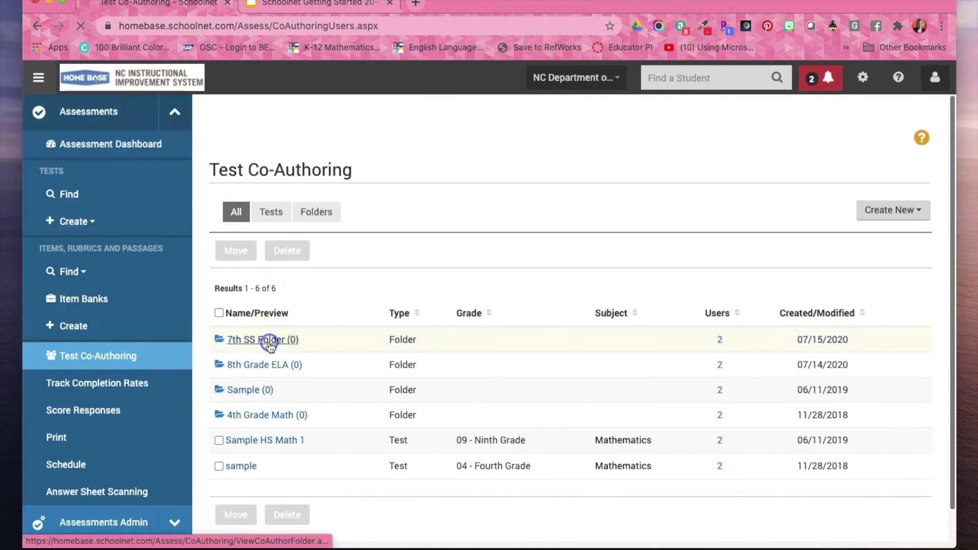